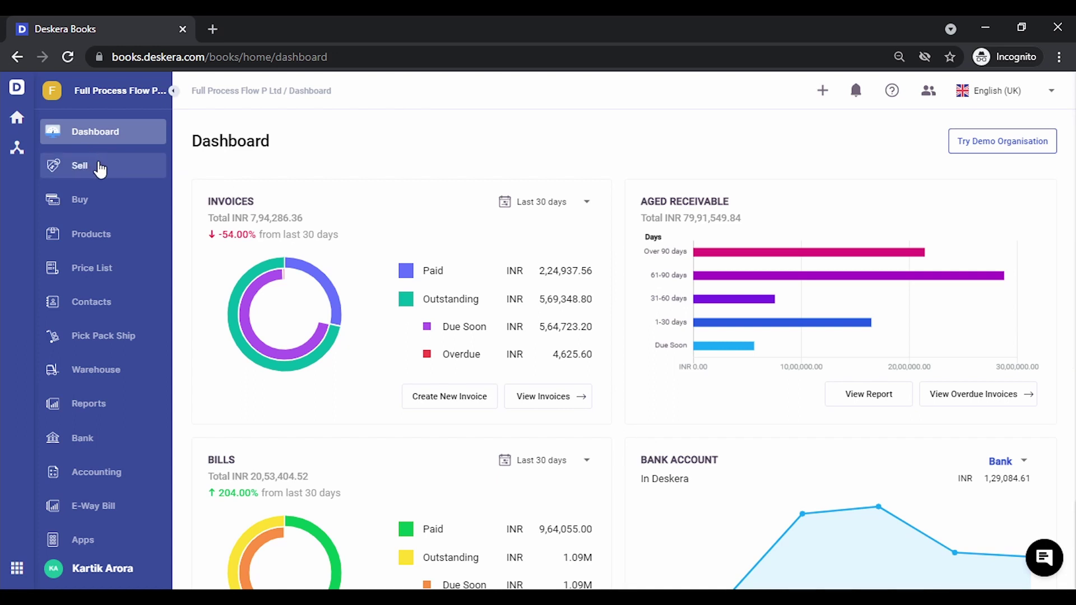
Step: Create a new sales quote and choose ABB India Ltd as its contact
left_click(99, 170)
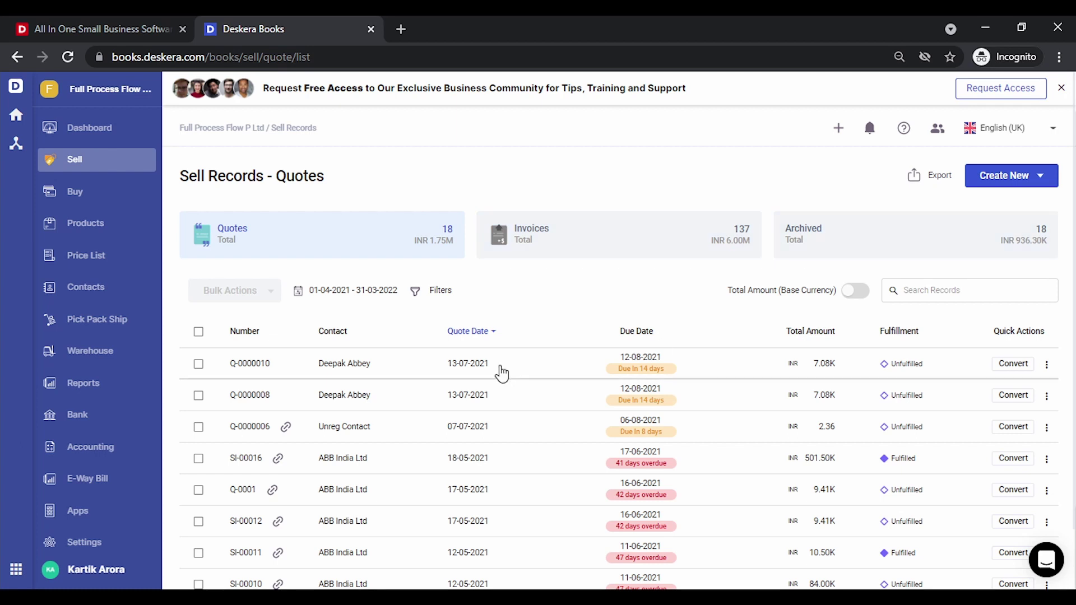
scroll(499, 372, "down", 1)
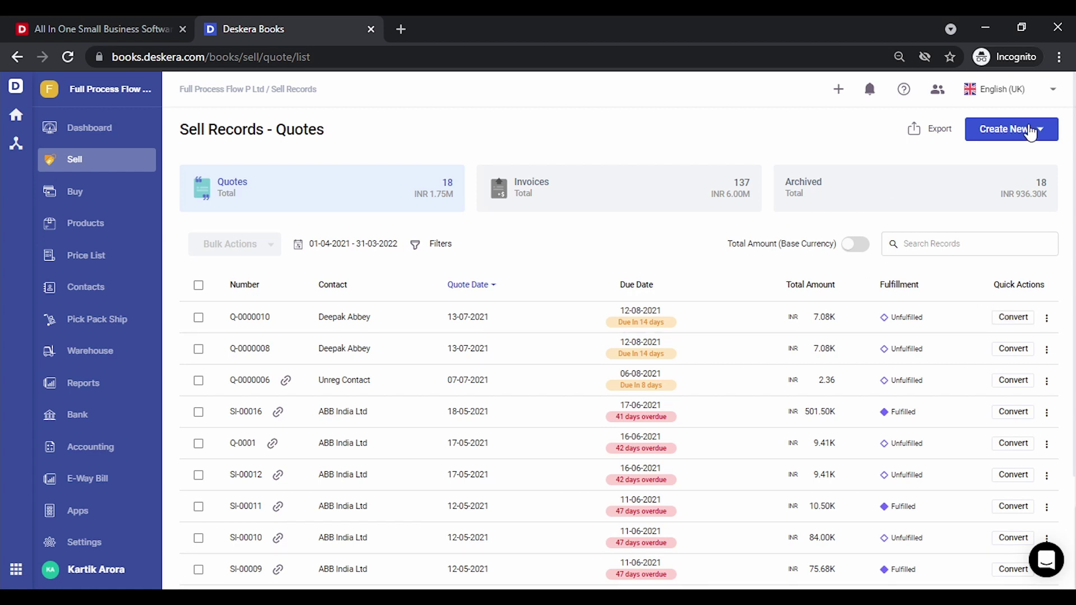
left_click(1031, 130)
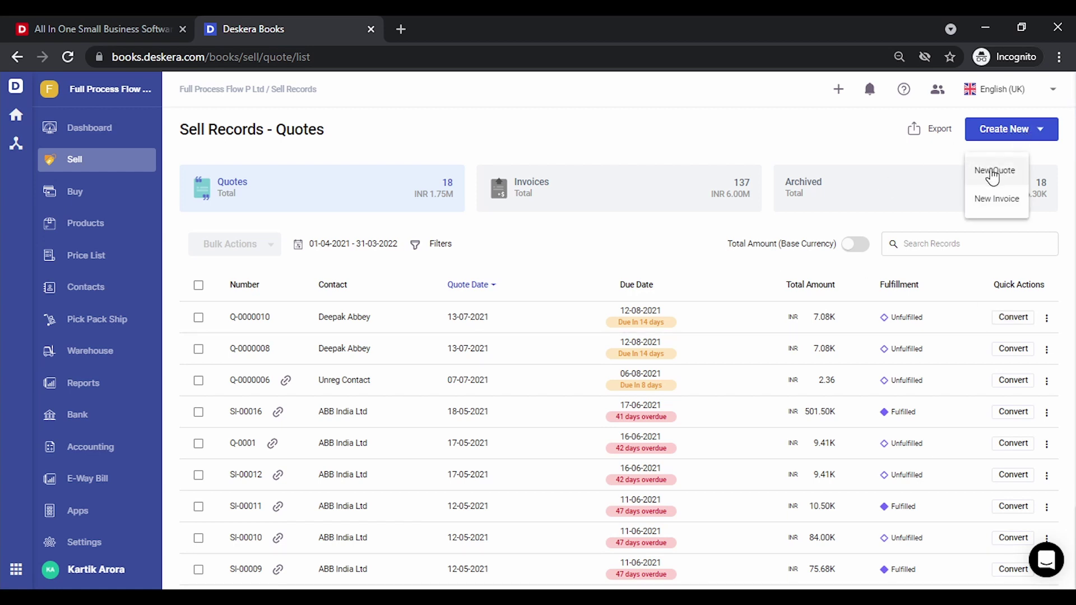
left_click(993, 174)
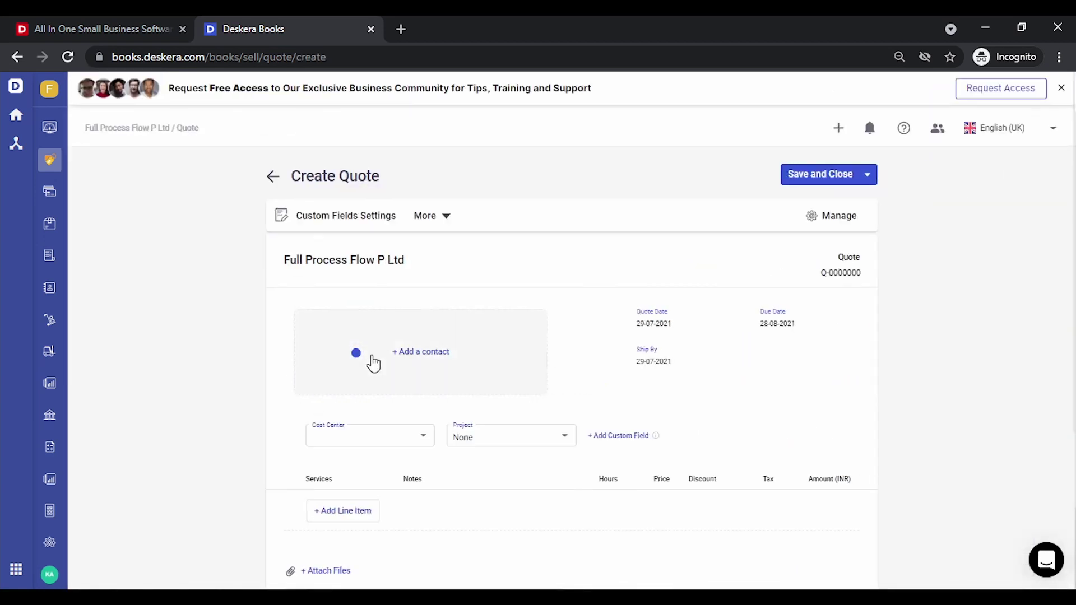
left_click(389, 357)
type("abb")
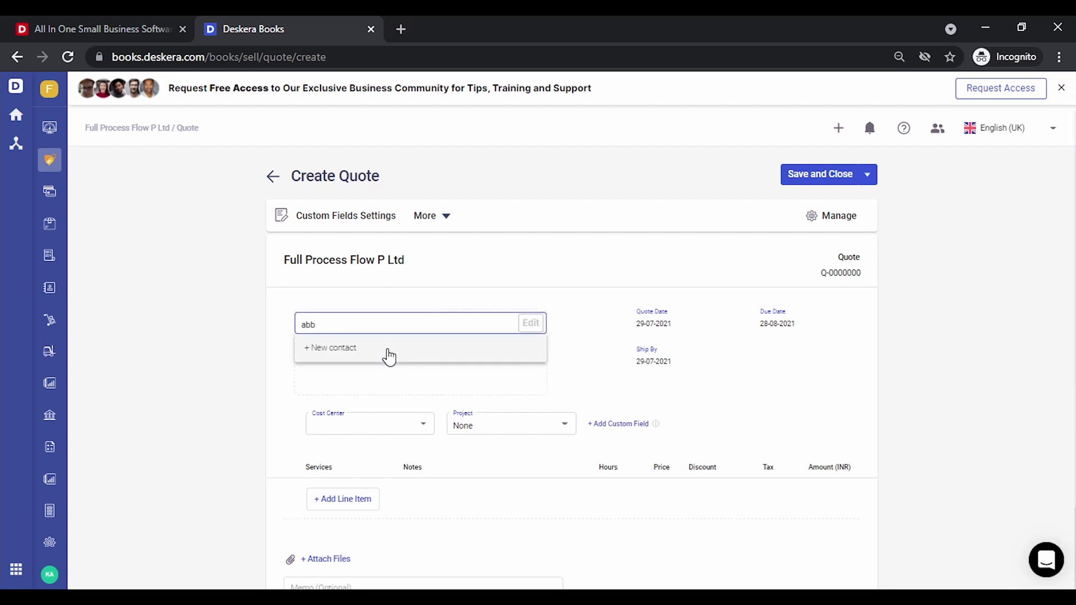
left_click(356, 405)
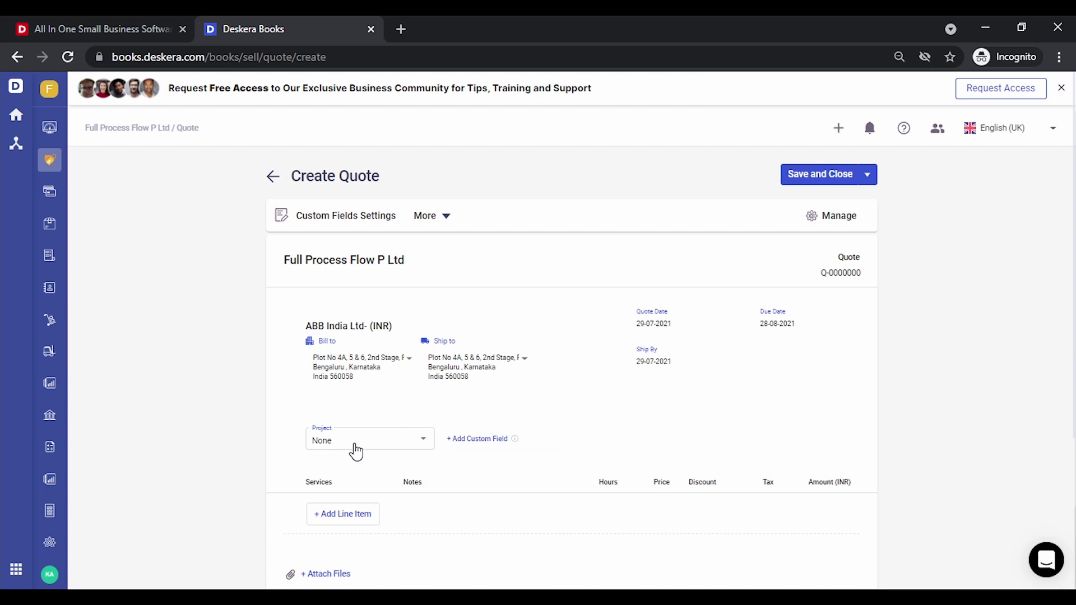
Step: Review which custom fields are available for the quote, then dismiss the settings without changes
left_click(329, 224)
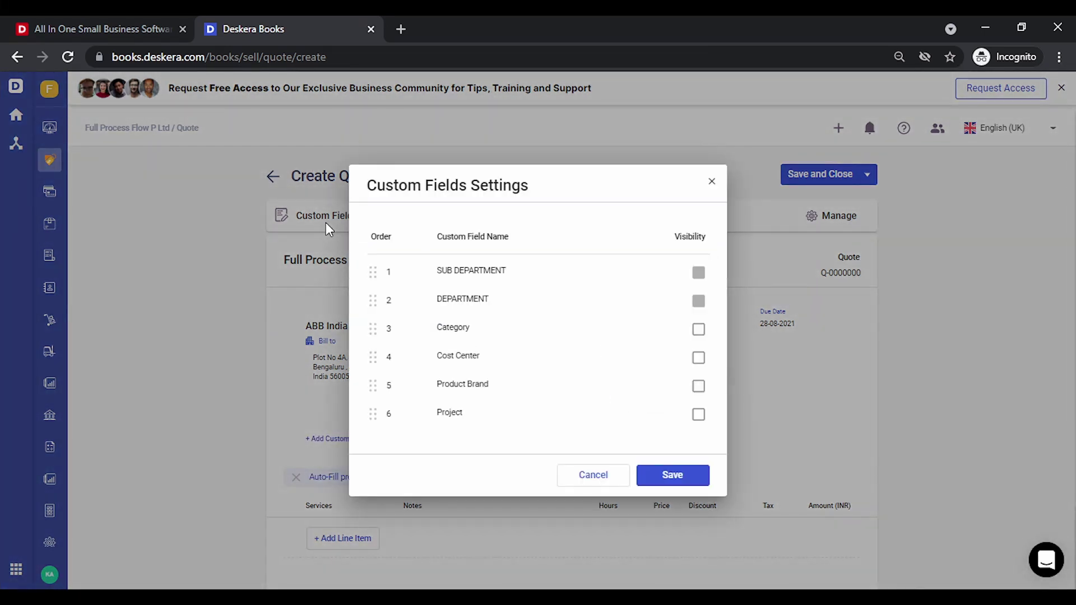
left_click(714, 187)
Step: Auto-fill the products from the previous quote and delete the resulting HP Printer 1040 line
scroll(564, 377, "down", 3)
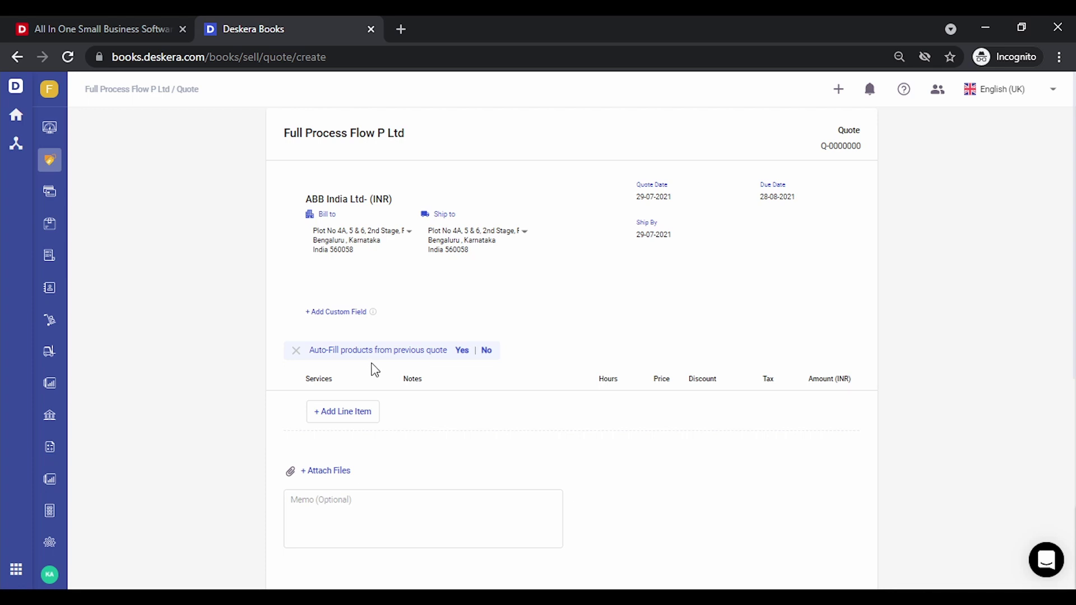
left_click(462, 351)
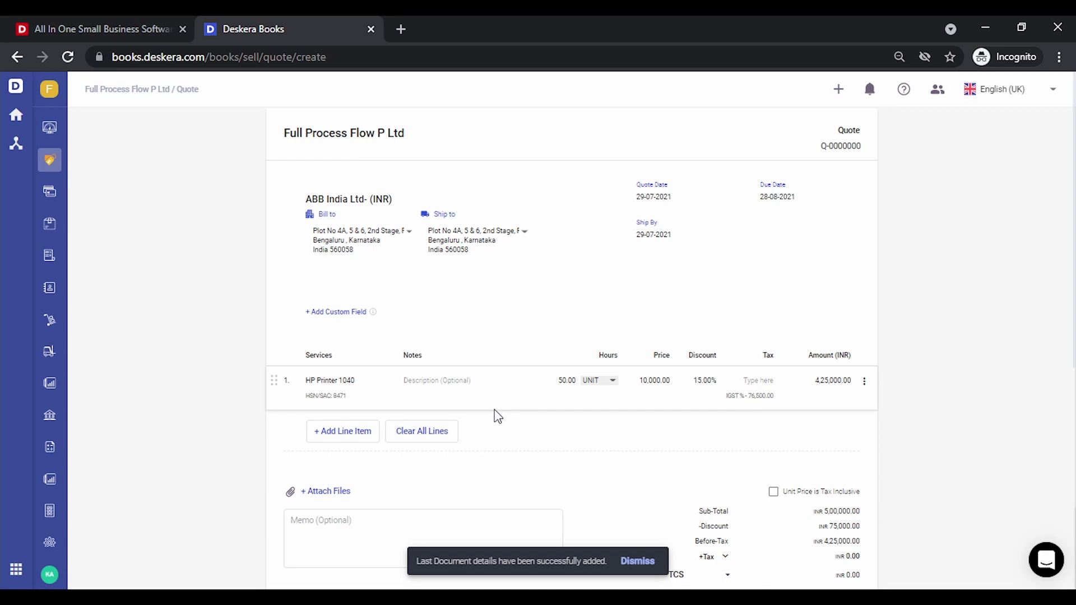
left_click(864, 382)
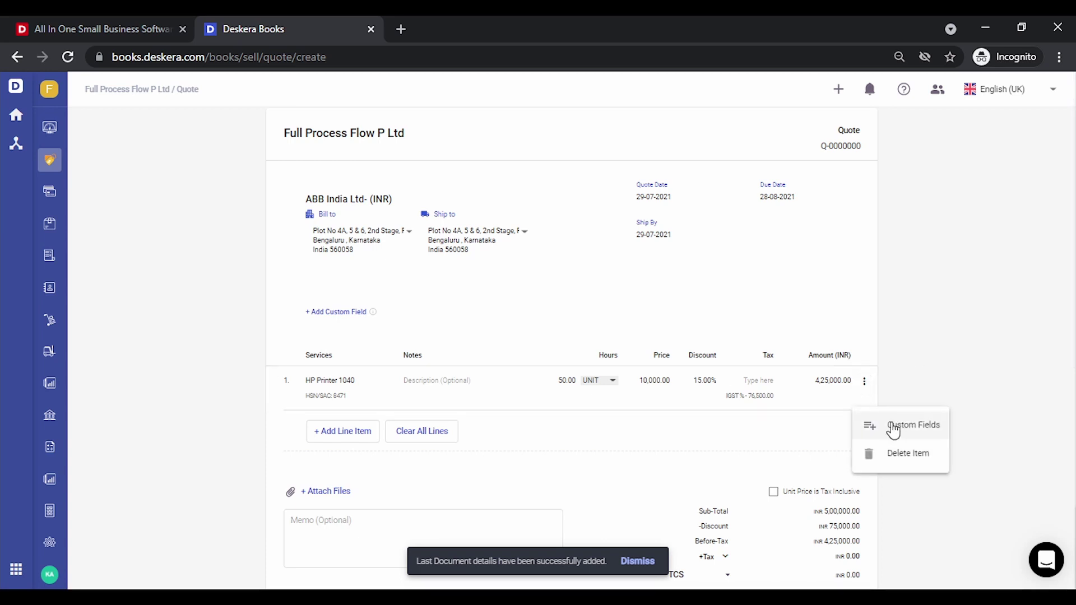
left_click(897, 455)
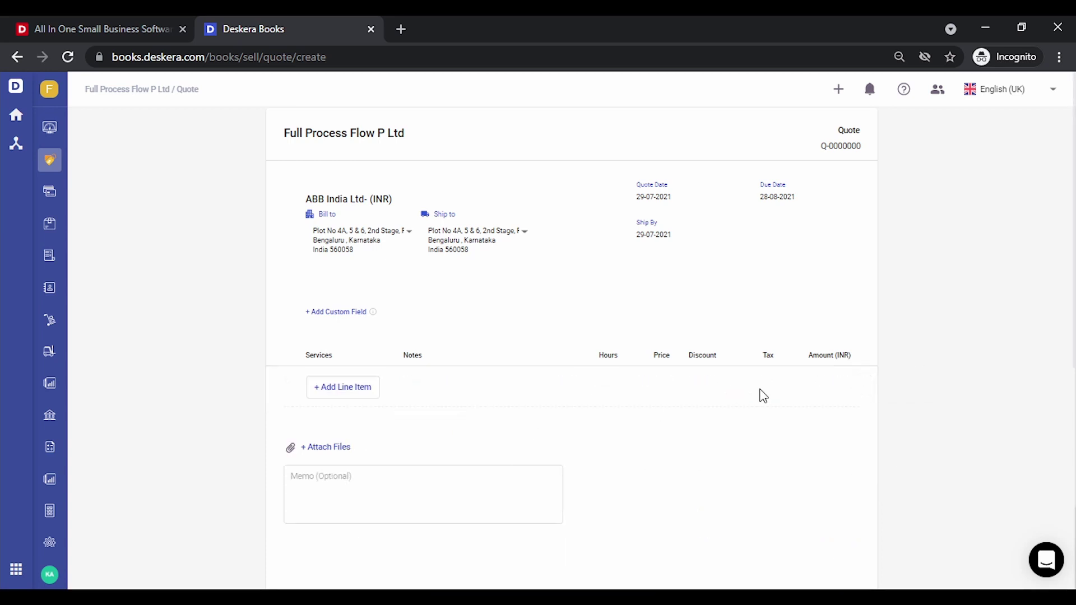
Step: Customize the quote's column titles to the defaults Products, Description, Qty and UOM, and save the settings
scroll(785, 336, "up", 3)
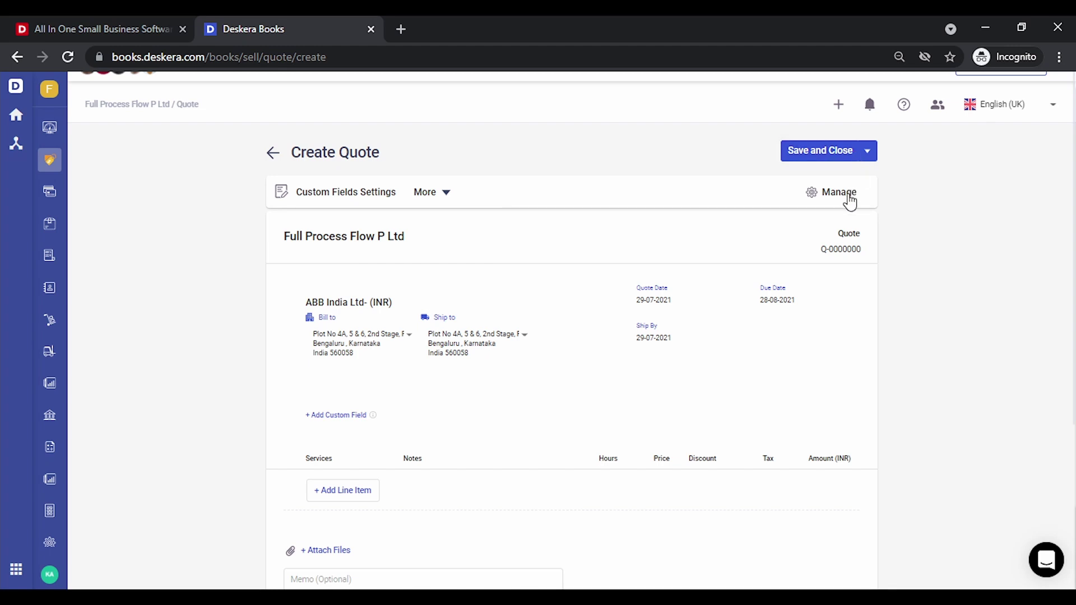
left_click(849, 197)
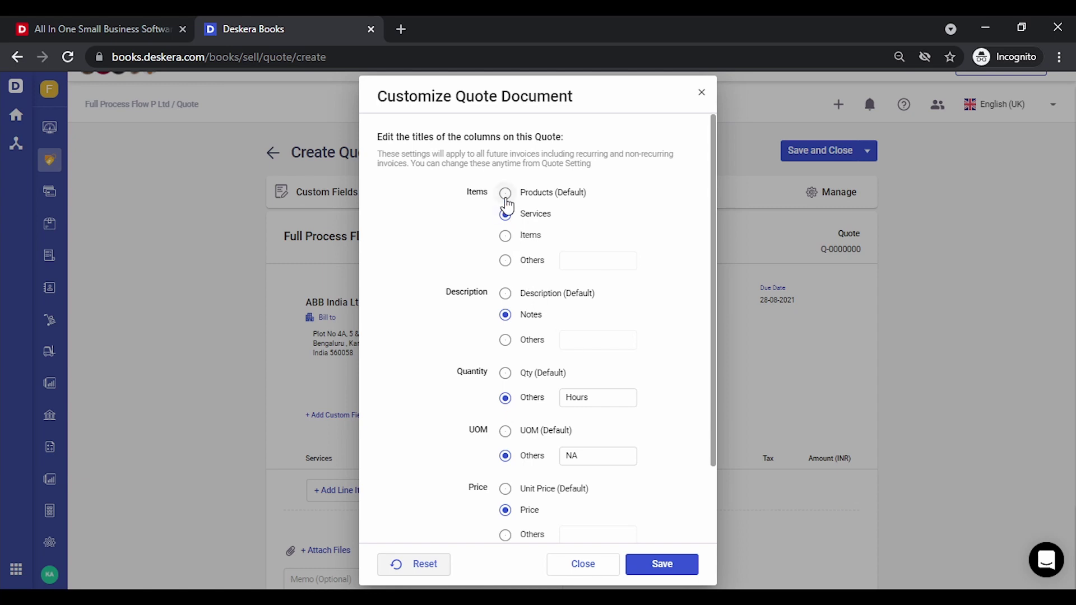
left_click(506, 195)
left_click(538, 302)
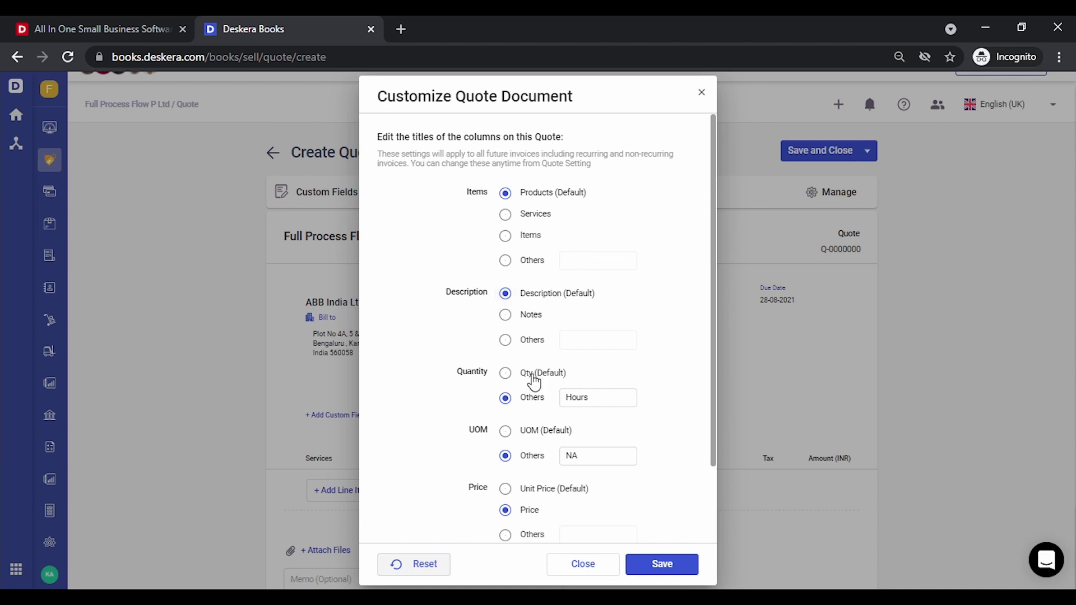
left_click(532, 375)
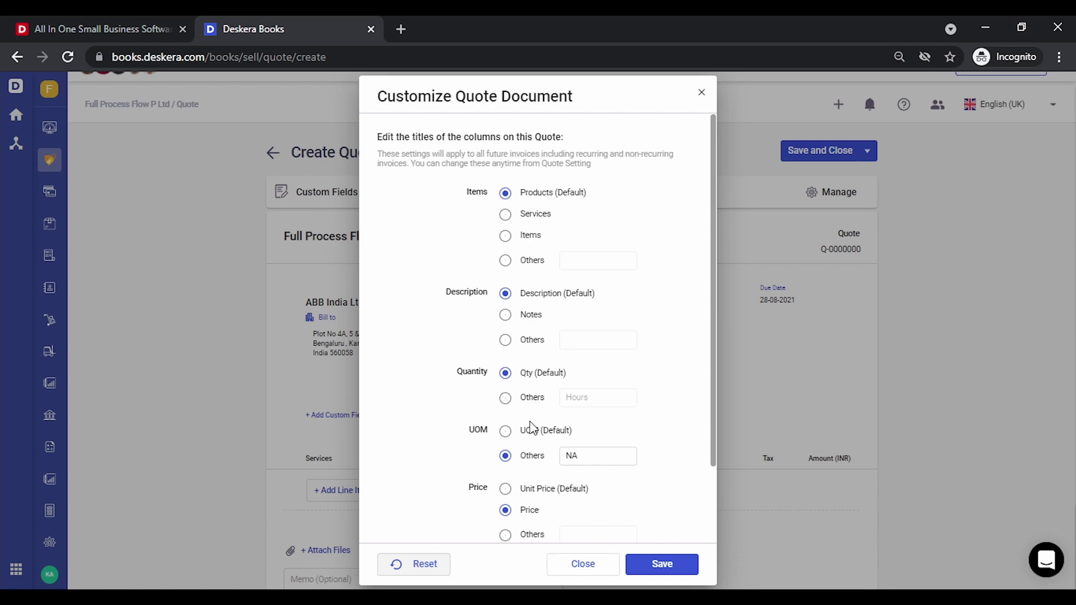
left_click(531, 436)
scroll(621, 442, "down", 2)
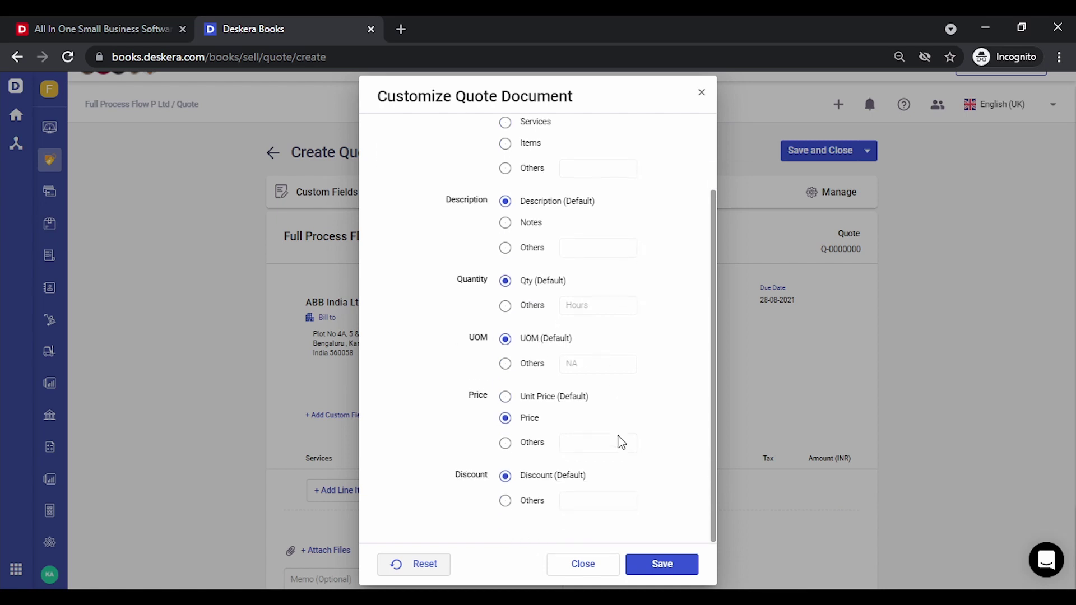
left_click(656, 569)
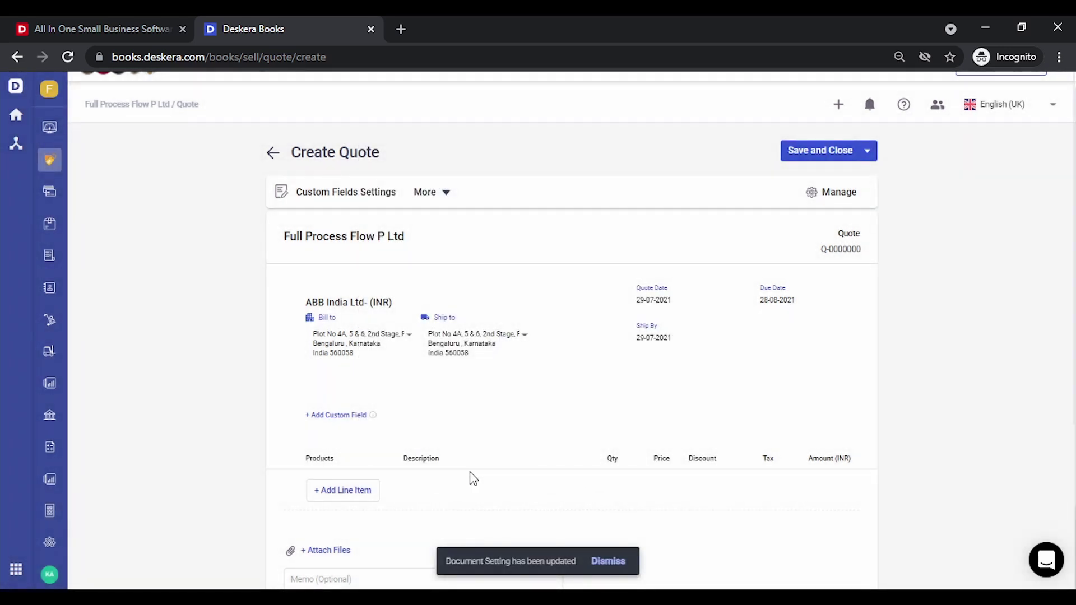
Step: Add a line item for Wireless Keyboard - Dell and apply the price 7,975.00 from its price history
left_click(338, 506)
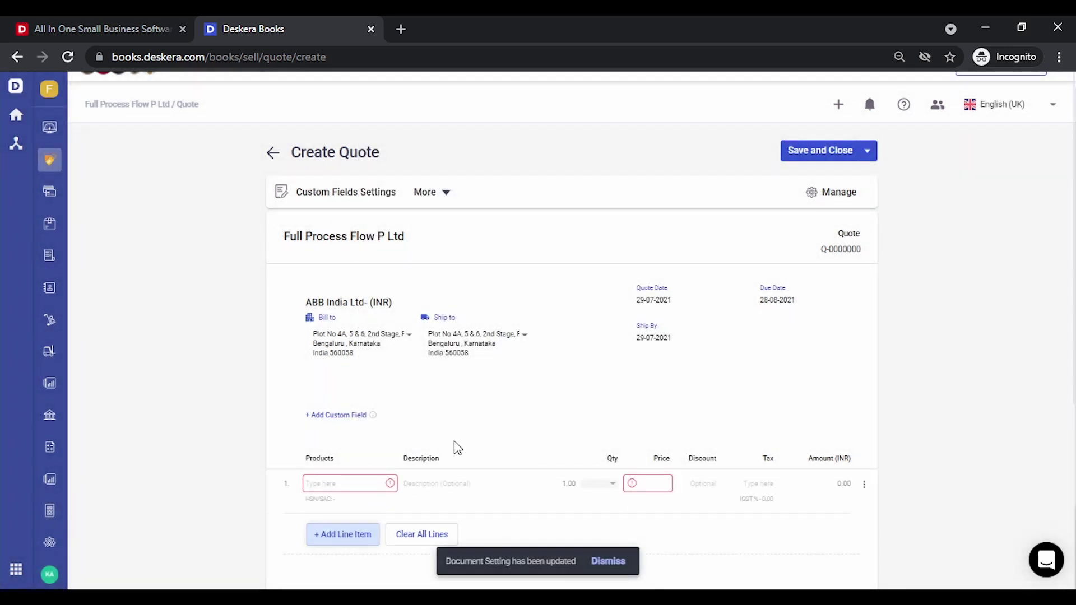
scroll(457, 440, "down", 2)
type("wire")
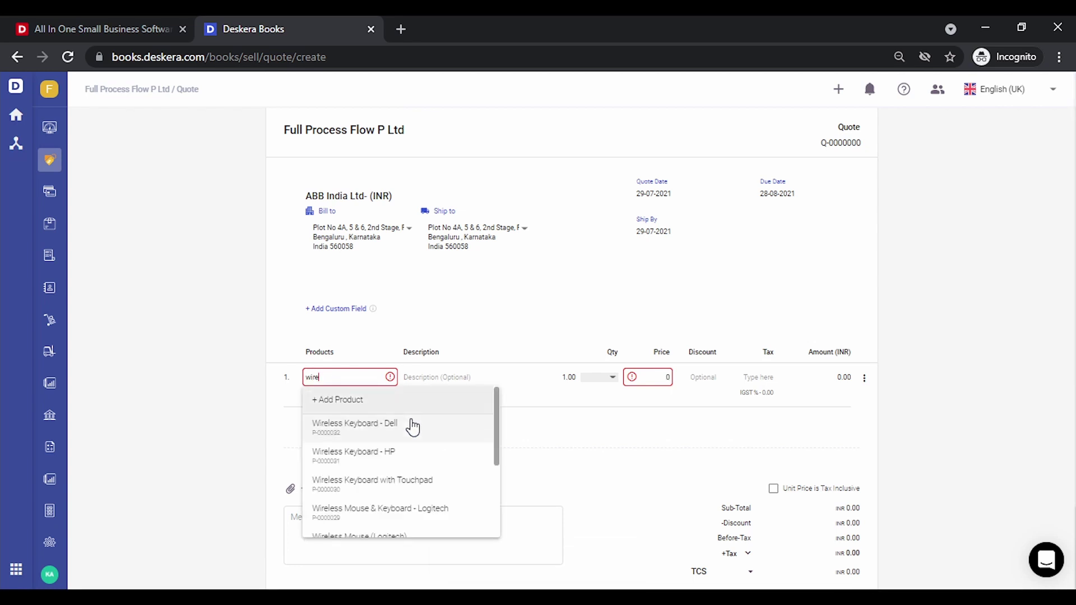
left_click(409, 434)
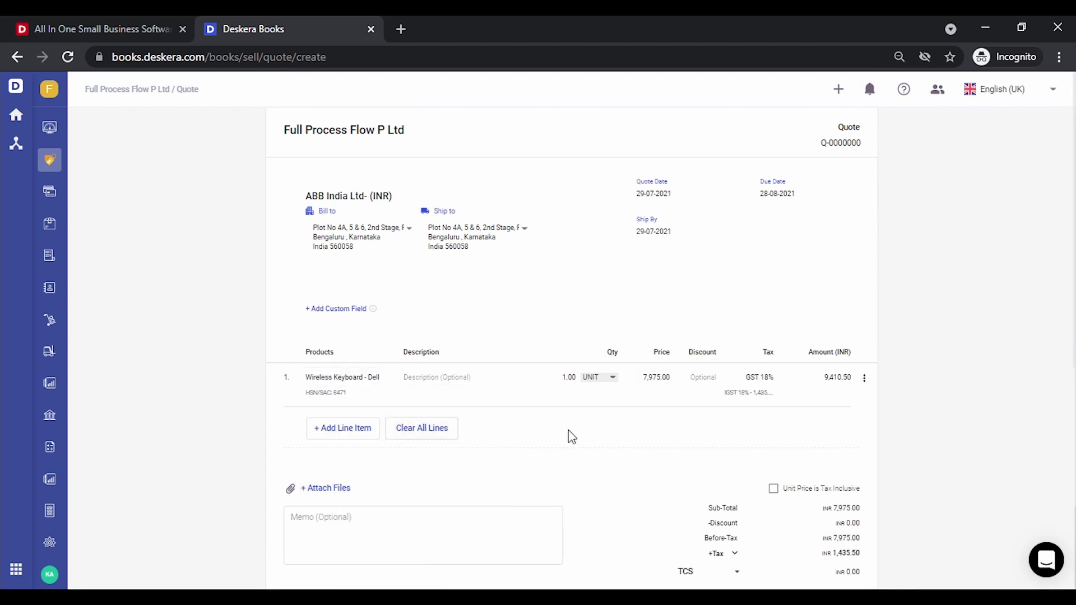
left_click(656, 379)
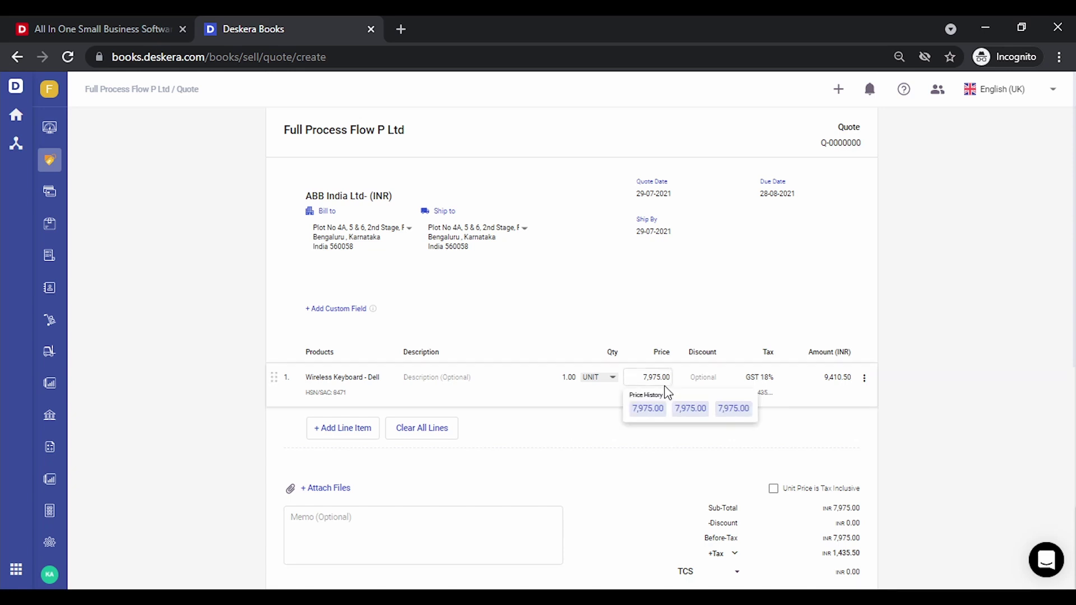
left_click(651, 409)
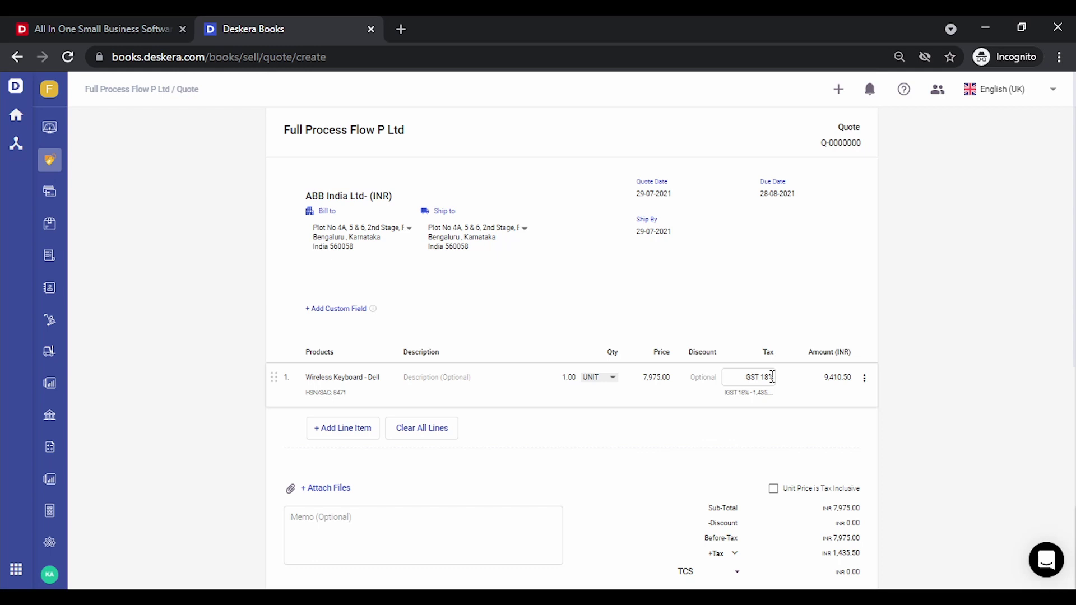
Step: Expand the tax breakdown in the quote's totals and apply the TCS tax named TCS
scroll(908, 377, "down", 1)
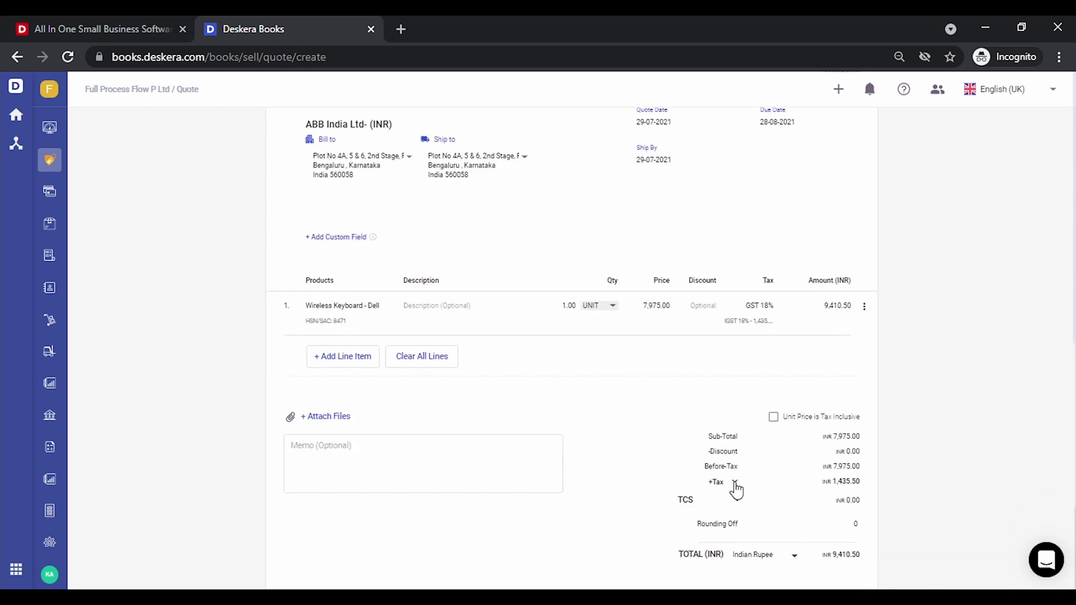
left_click(735, 483)
scroll(1025, 376, "down", 1)
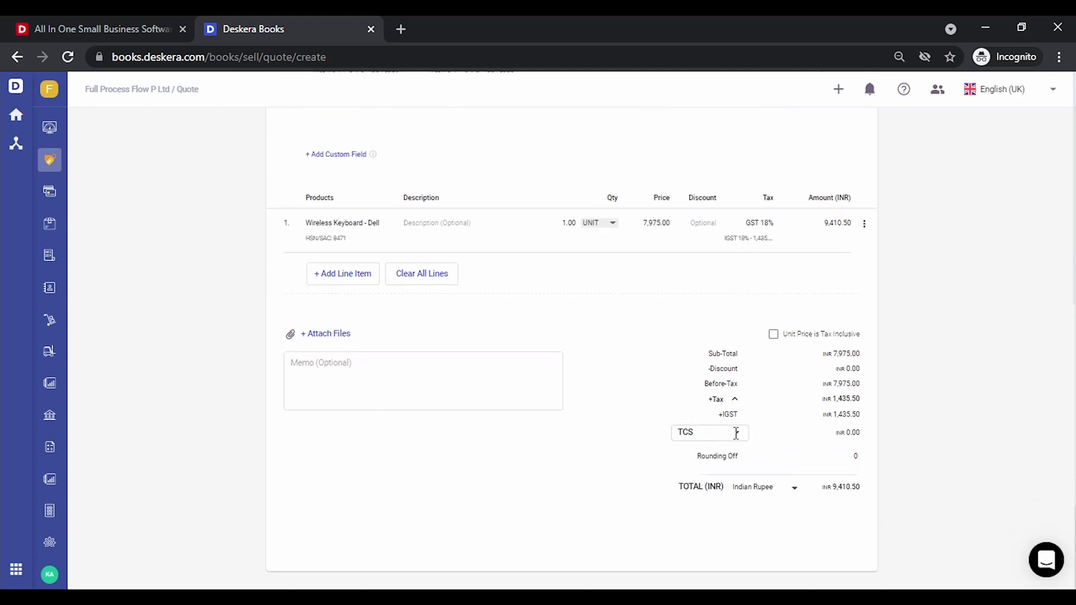
left_click(736, 433)
type("y")
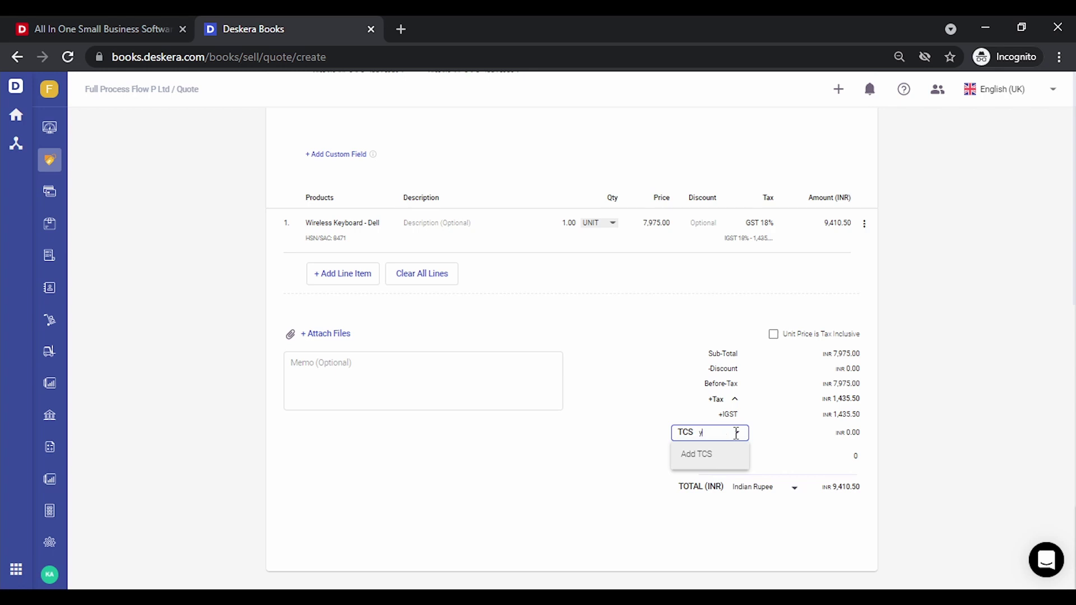
key("BackSpace")
type("t")
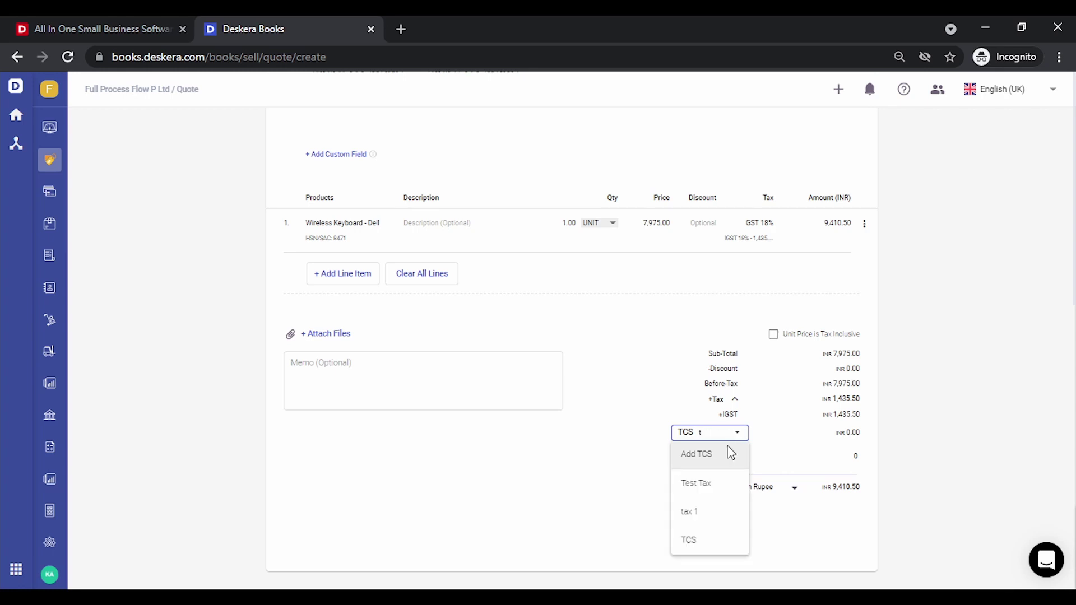
left_click(707, 539)
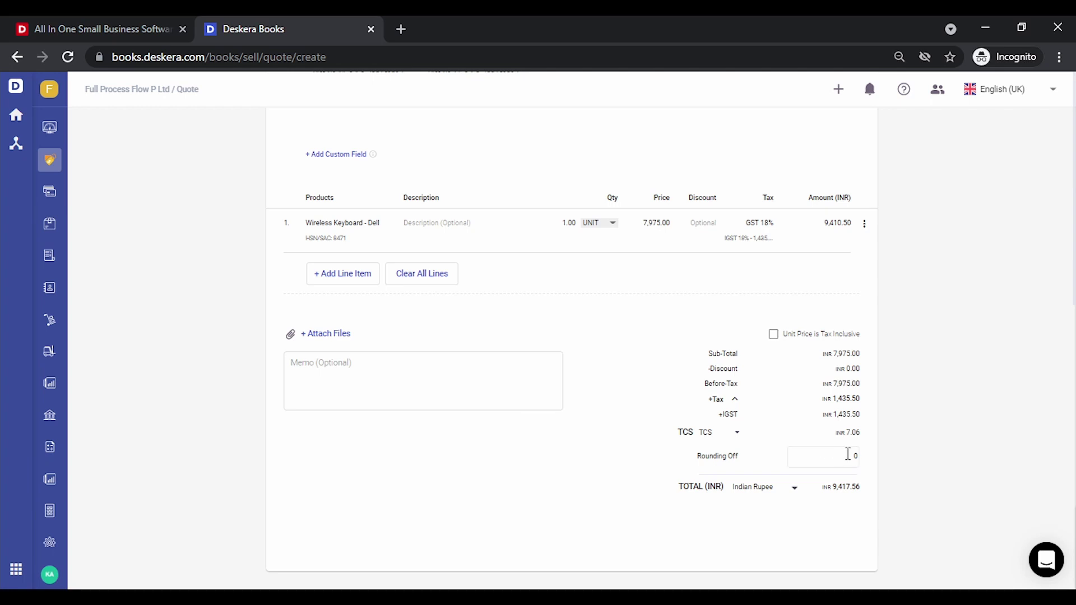
Step: Set the quote's rounding off amount to -0.56
left_click(847, 454)
key("BackSpace")
type("-.56")
left_click(957, 415)
Step: Examine the quote's additional options, the actions available for the keyboard line item, and the totals
scroll(929, 359, "up", 5)
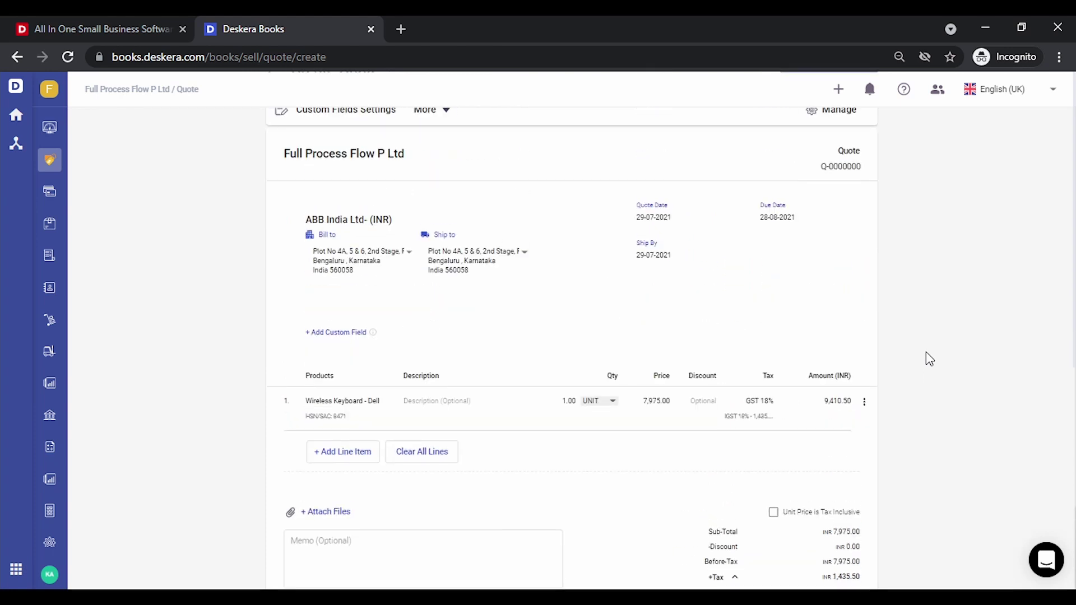
left_click(447, 217)
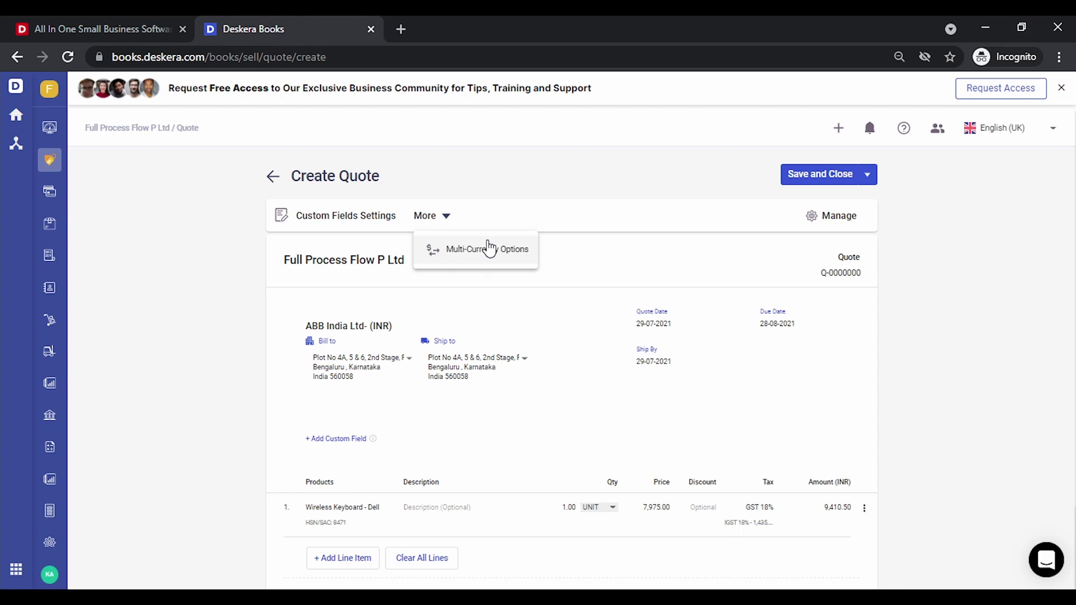
left_click(987, 344)
scroll(913, 472, "down", 2)
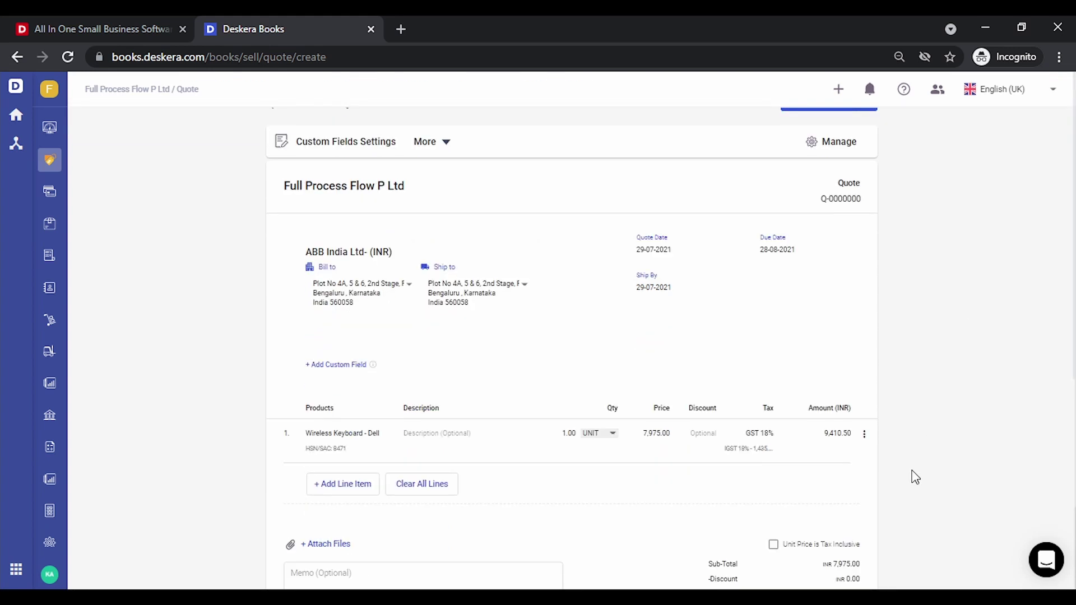
left_click(866, 440)
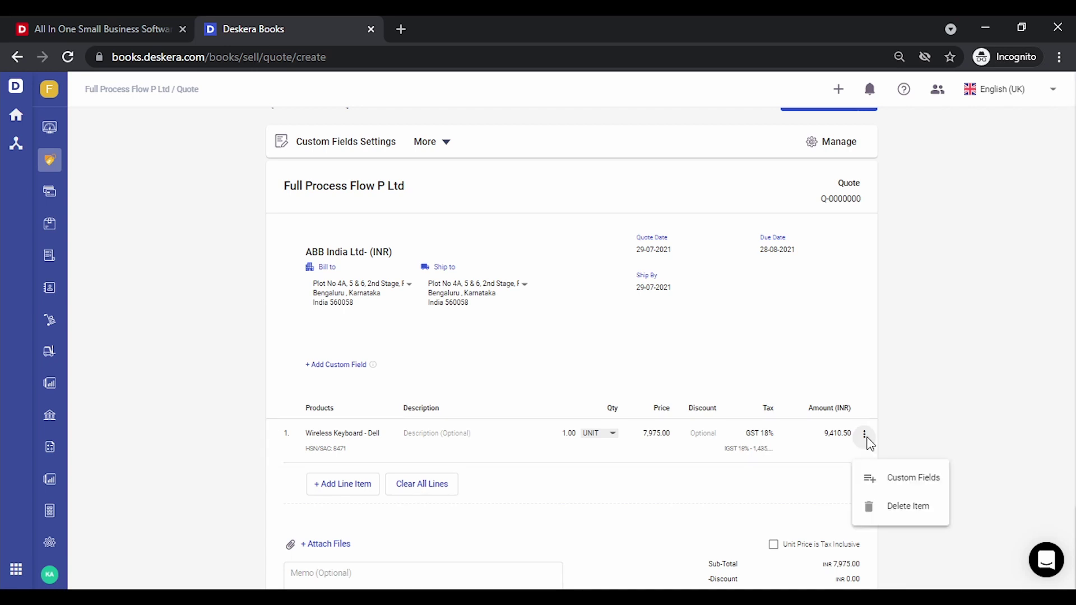
left_click(926, 354)
scroll(928, 354, "down", 2)
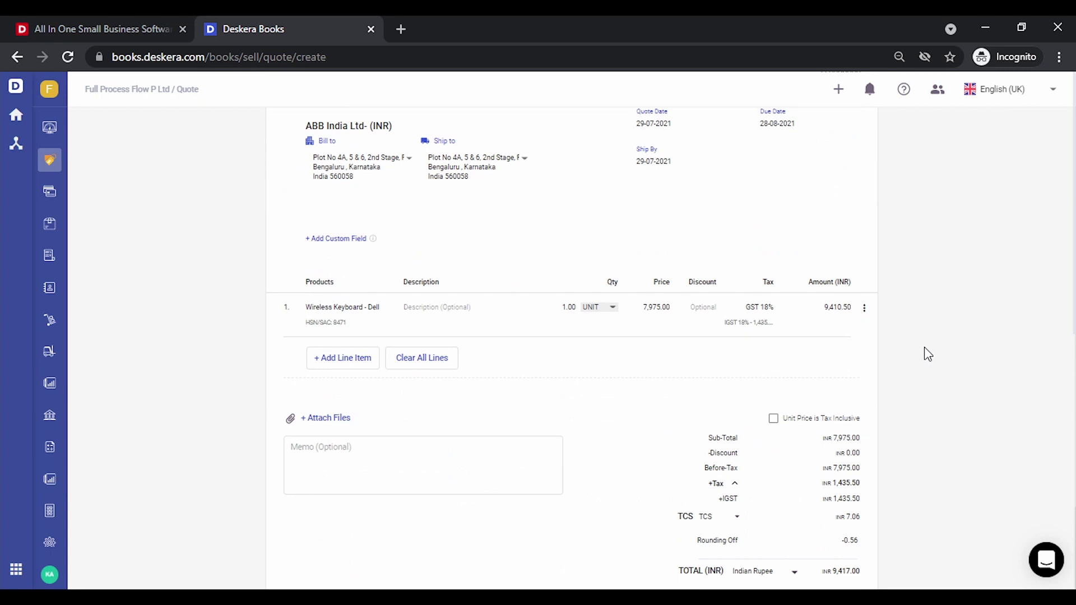
Step: Check the alternative save options, then save and close the quote
scroll(928, 355, "up", 3)
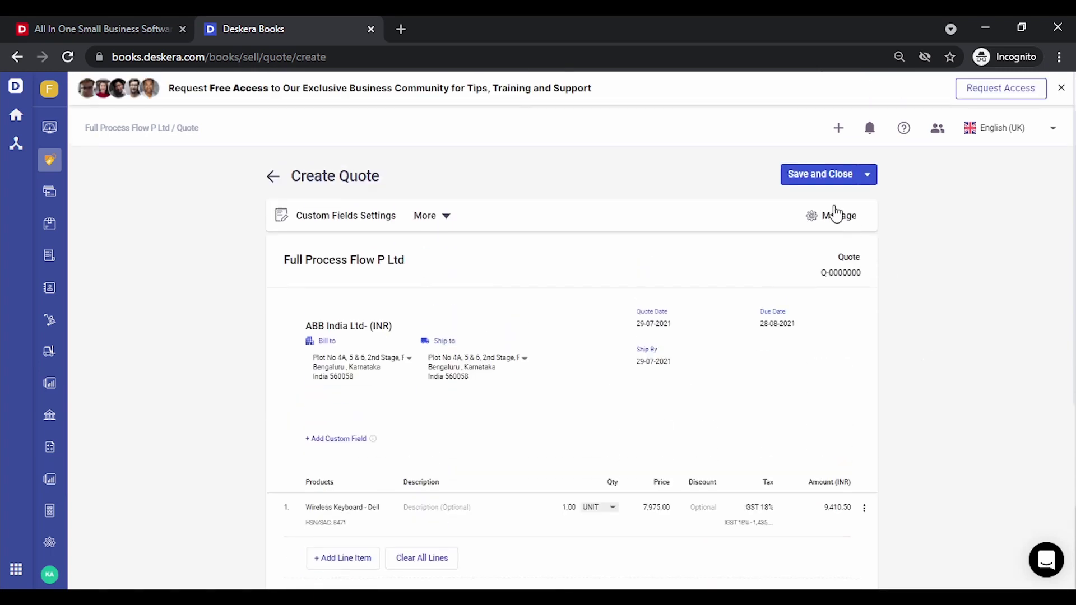
left_click(870, 175)
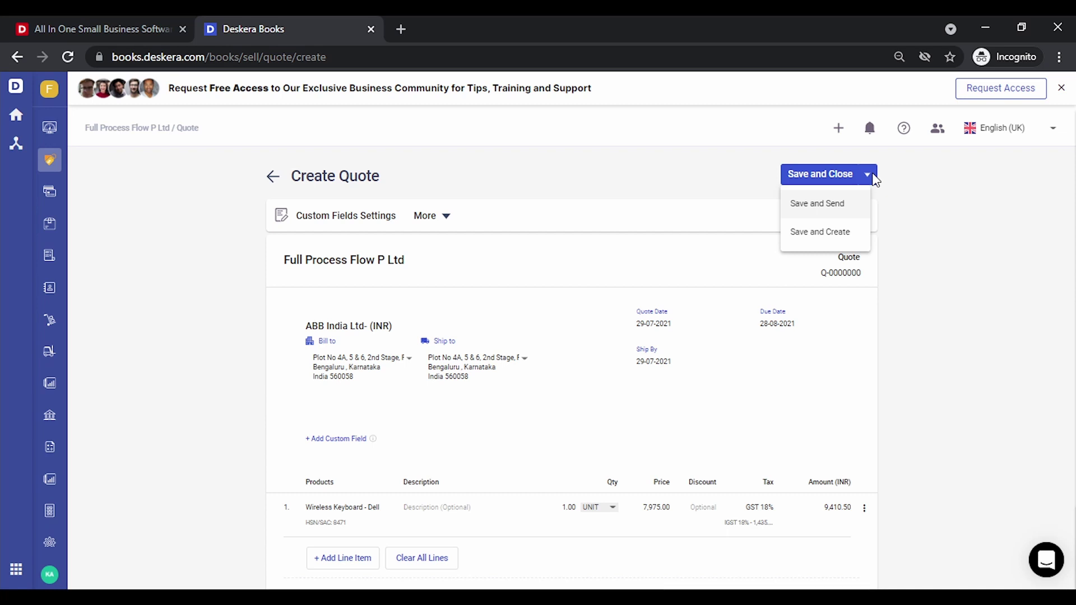
left_click(799, 187)
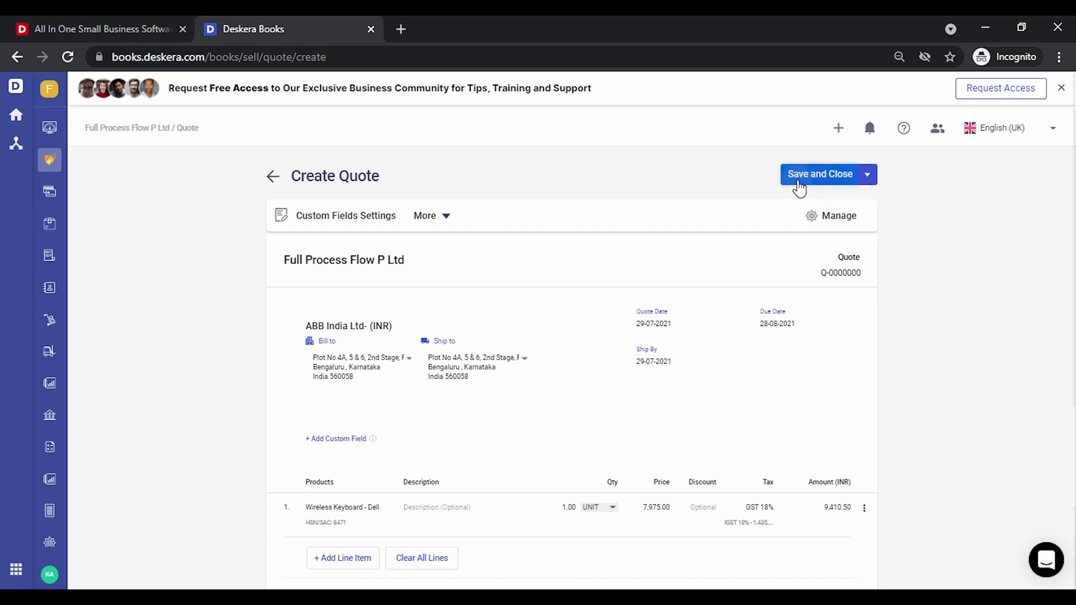
Step: Save and close the quote, and open the saved ABB India Ltd quote dated 29-07-2021 from the quotes list
left_click(799, 188)
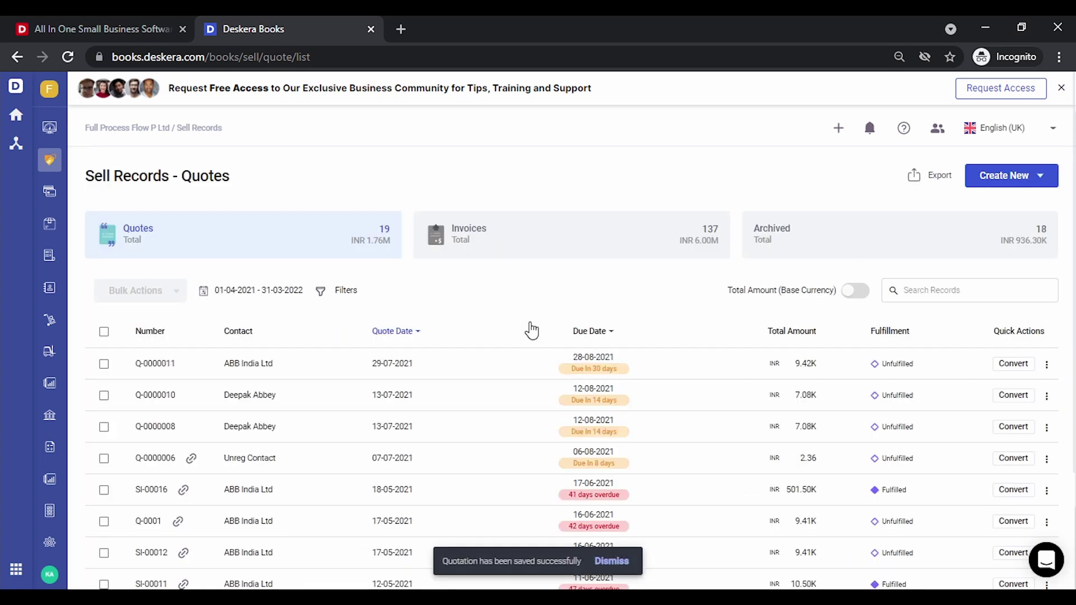
left_click(292, 360)
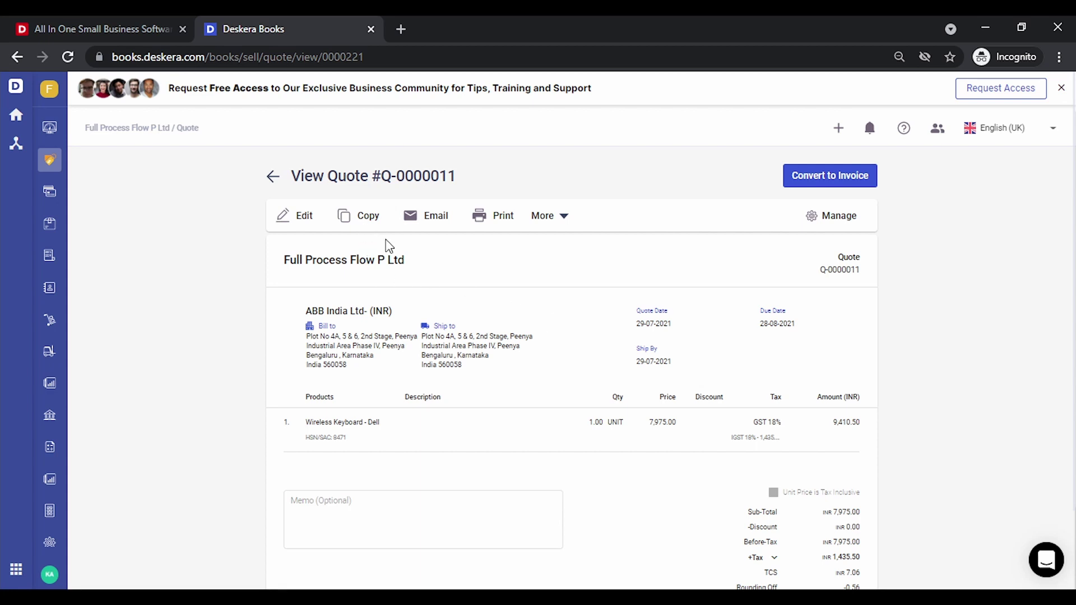
Step: Try setting the quote to recur monthly from 30-07-2021 with no end date, and close the recurring settings without saving
left_click(561, 217)
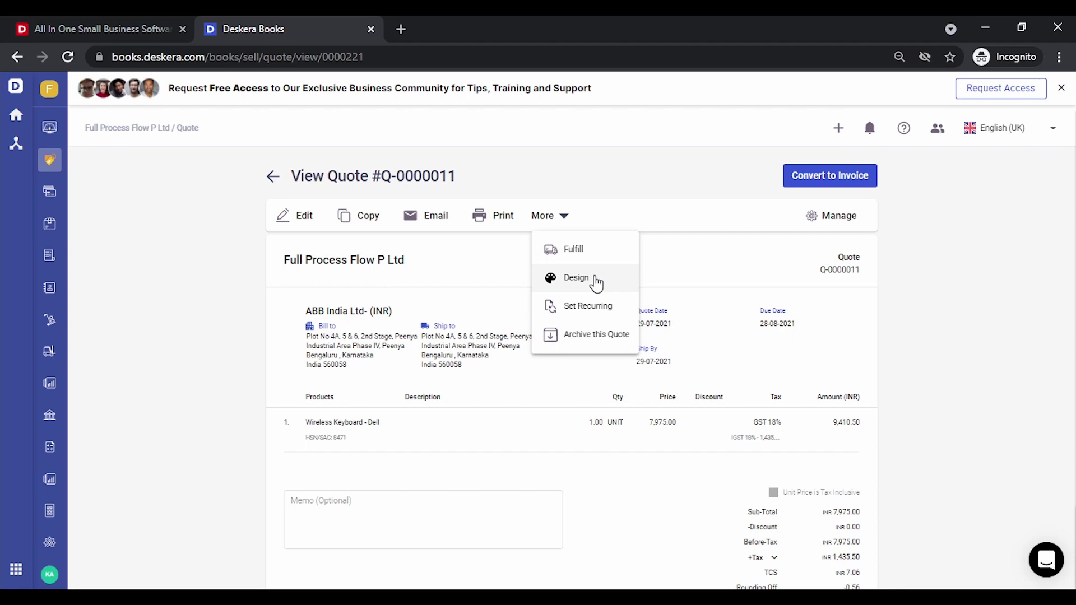
left_click(598, 310)
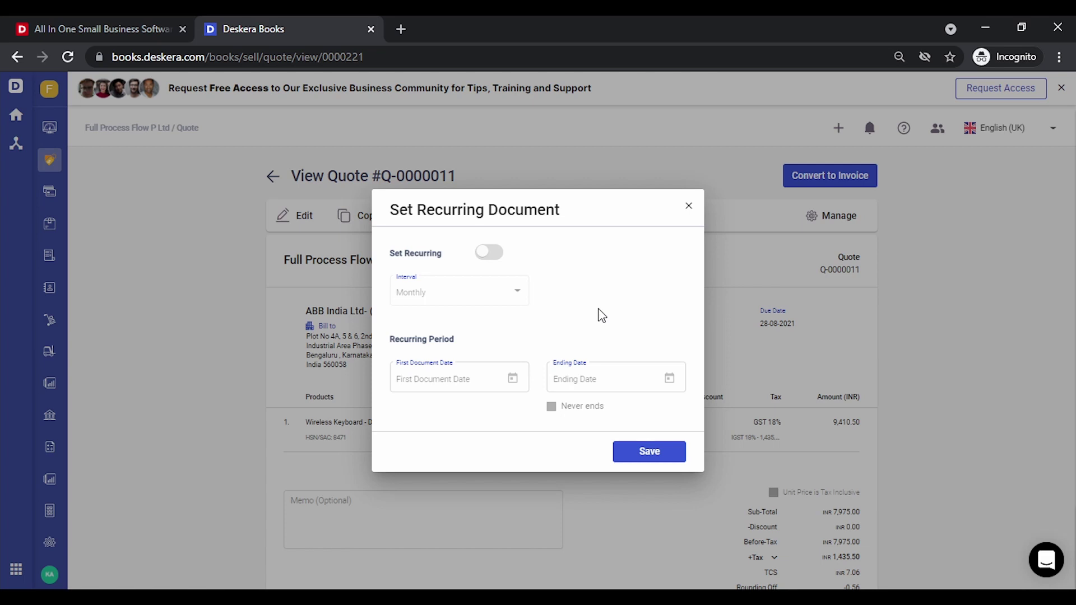
left_click(484, 252)
left_click(508, 293)
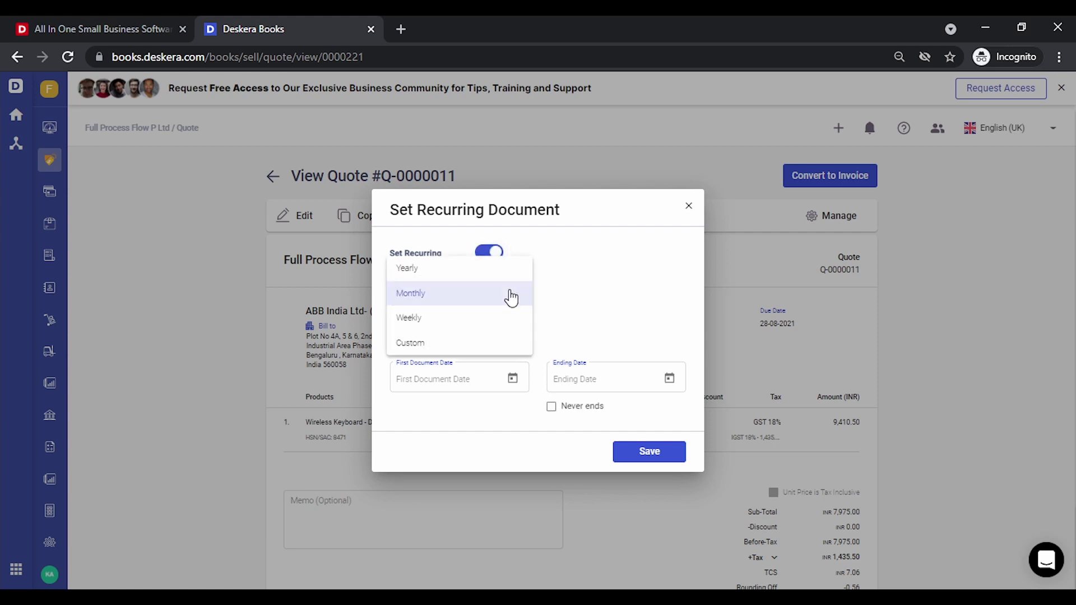
left_click(576, 290)
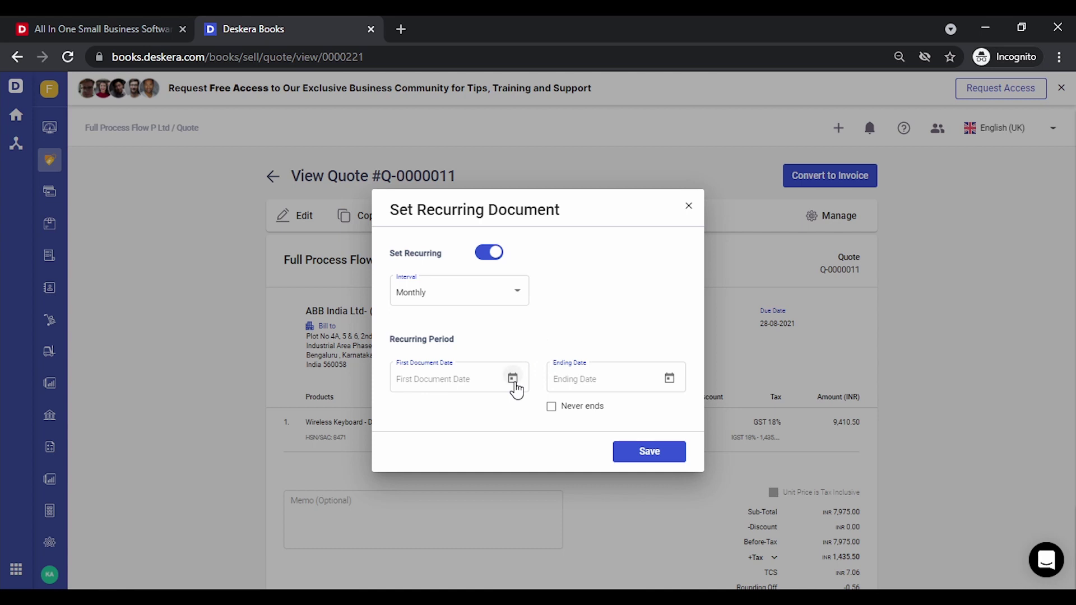
left_click(514, 380)
left_click(524, 320)
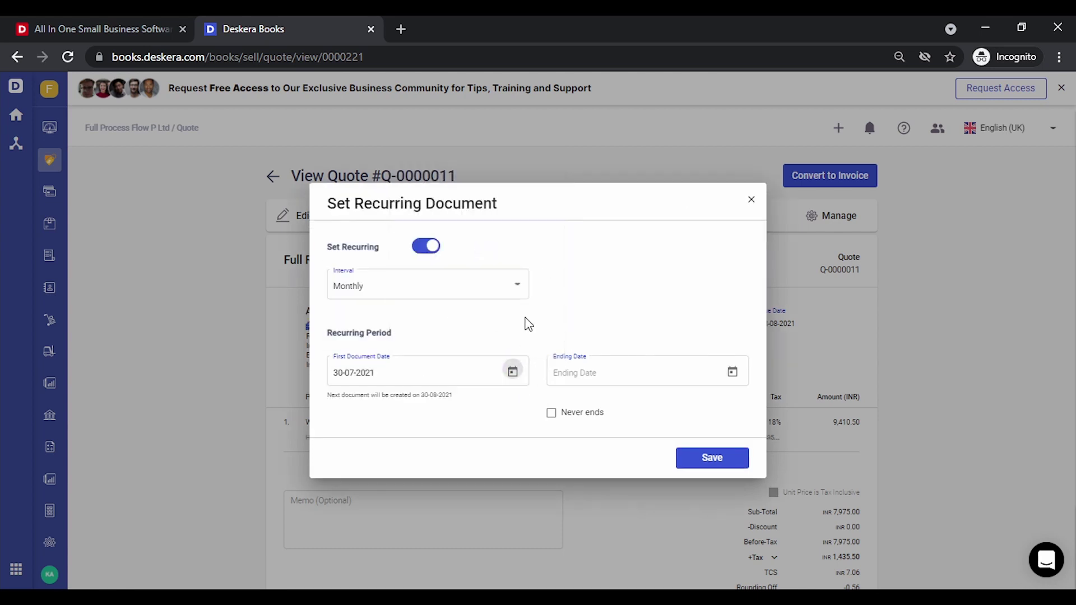
left_click(586, 419)
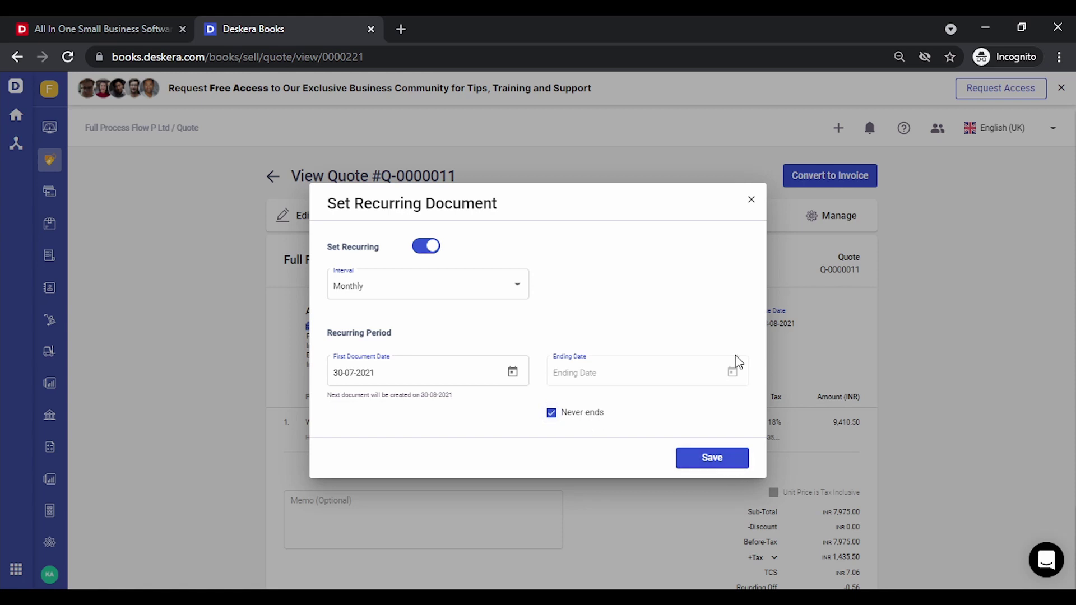
left_click(752, 200)
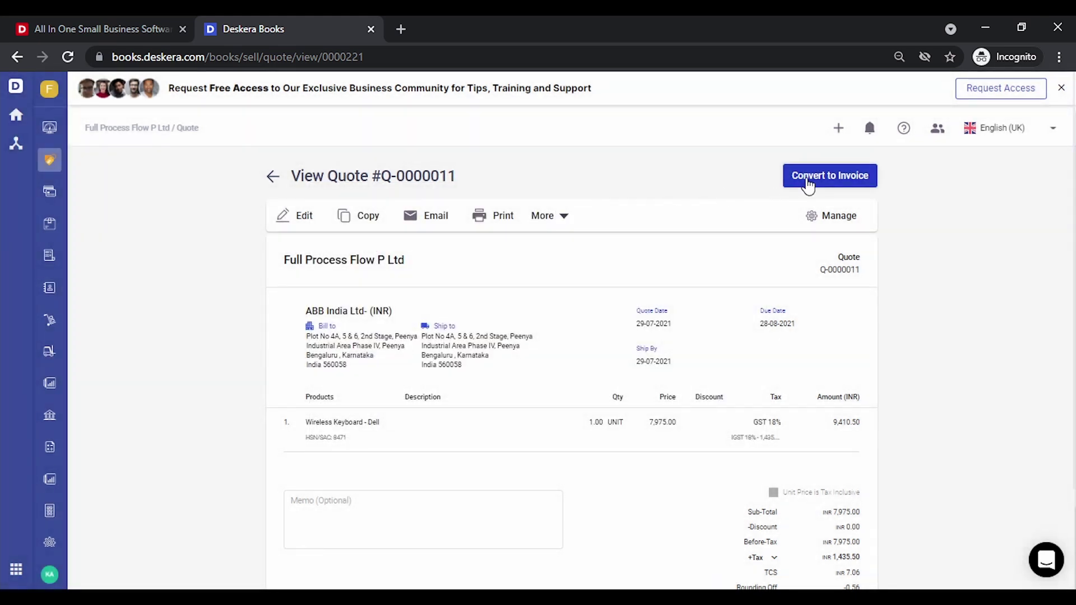
Step: Preview the quote's printout with the first Default_template_settings document template, and close the preview
left_click(531, 225)
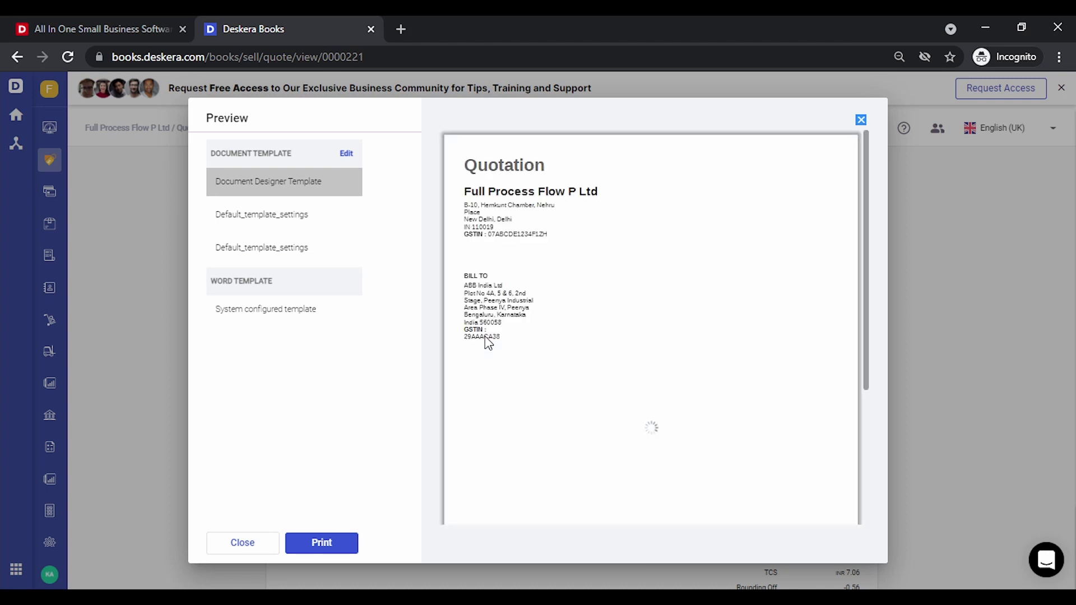
left_click(314, 227)
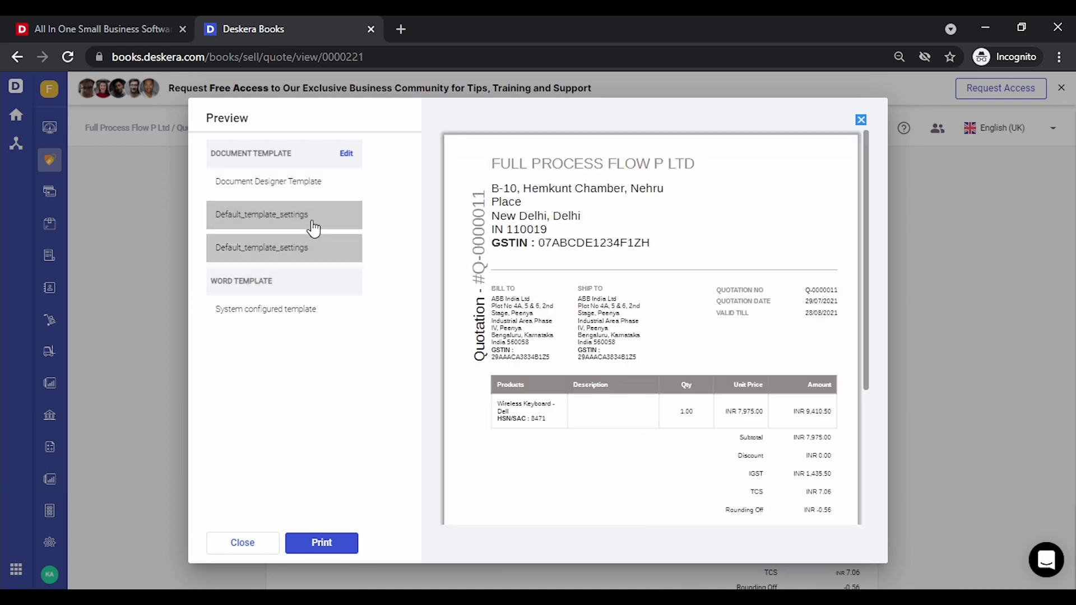
left_click(269, 545)
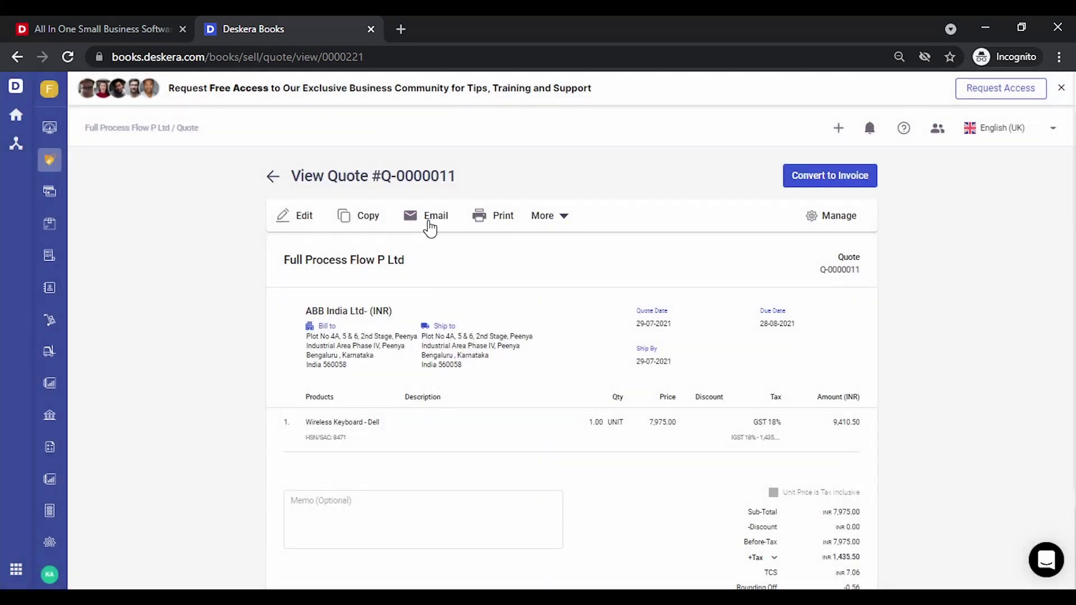
Step: Open the quote's email draft and review its message and the placeholders that can be added
left_click(430, 228)
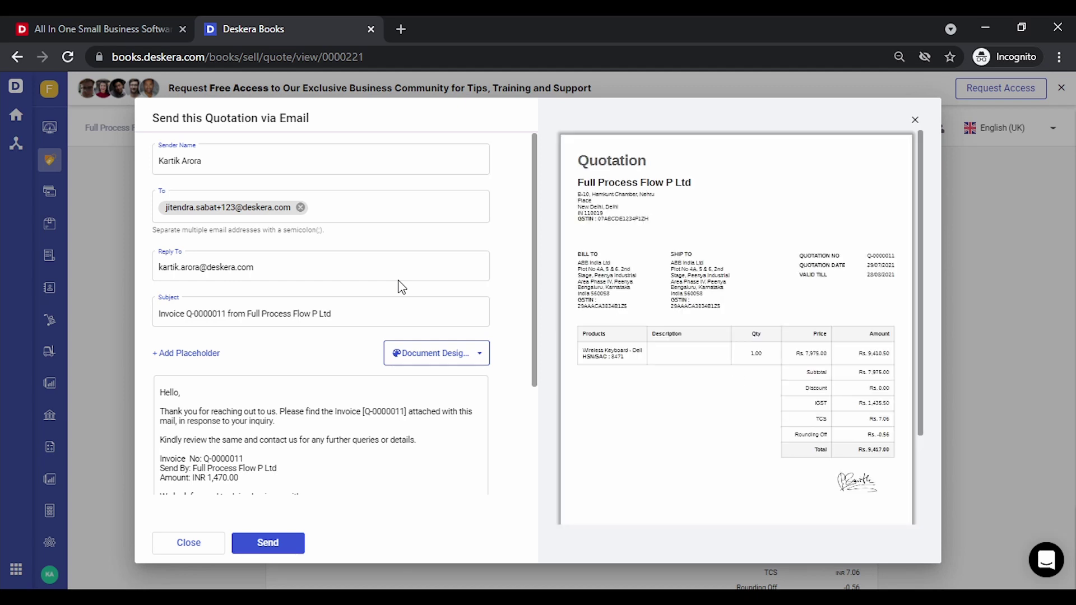
scroll(222, 314, "down", 3)
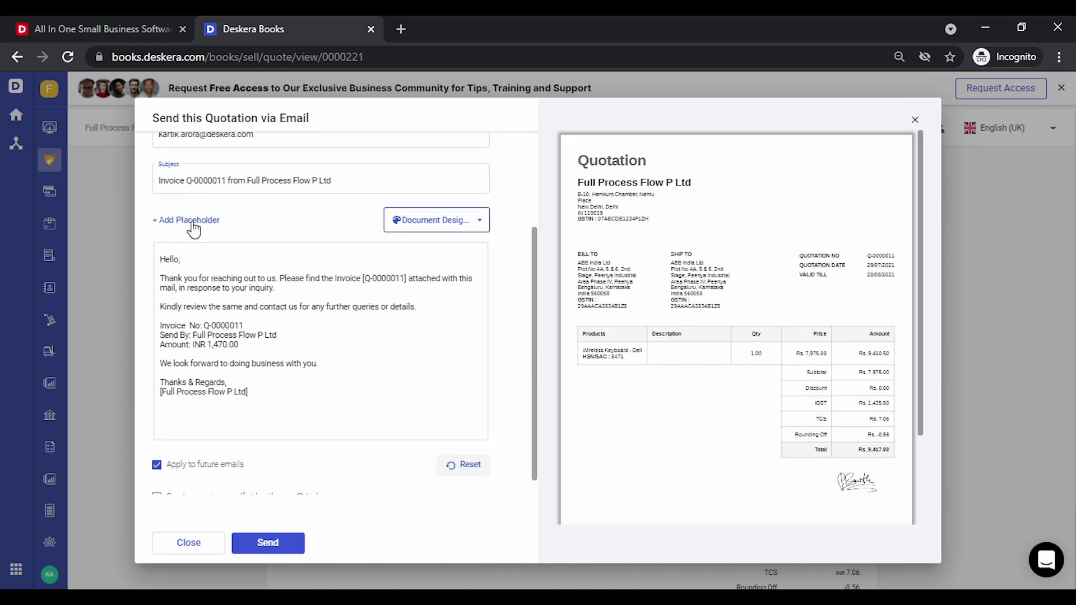
left_click(193, 227)
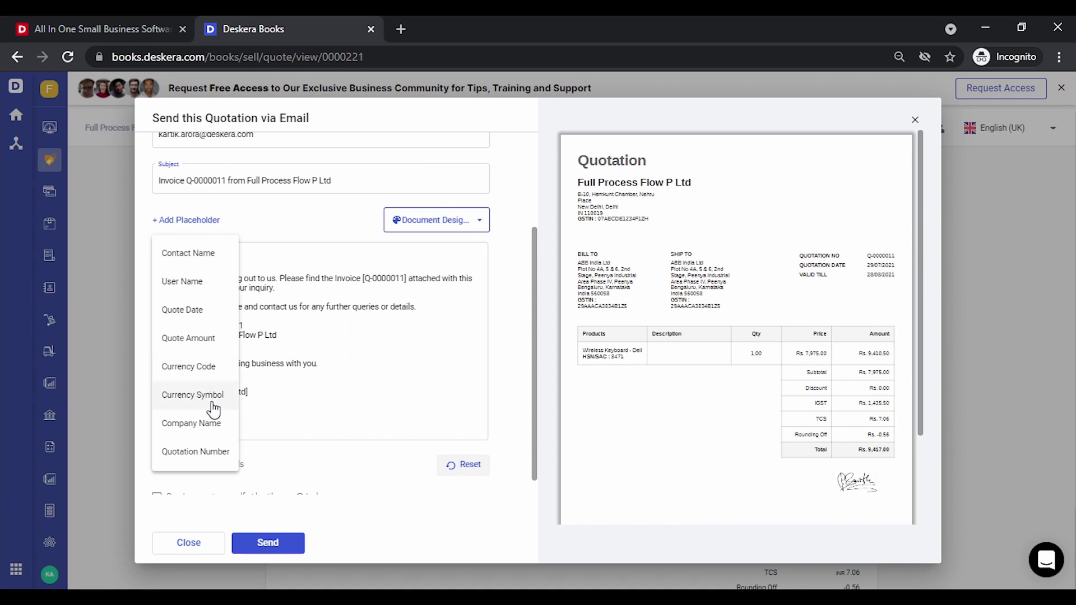
left_click(375, 342)
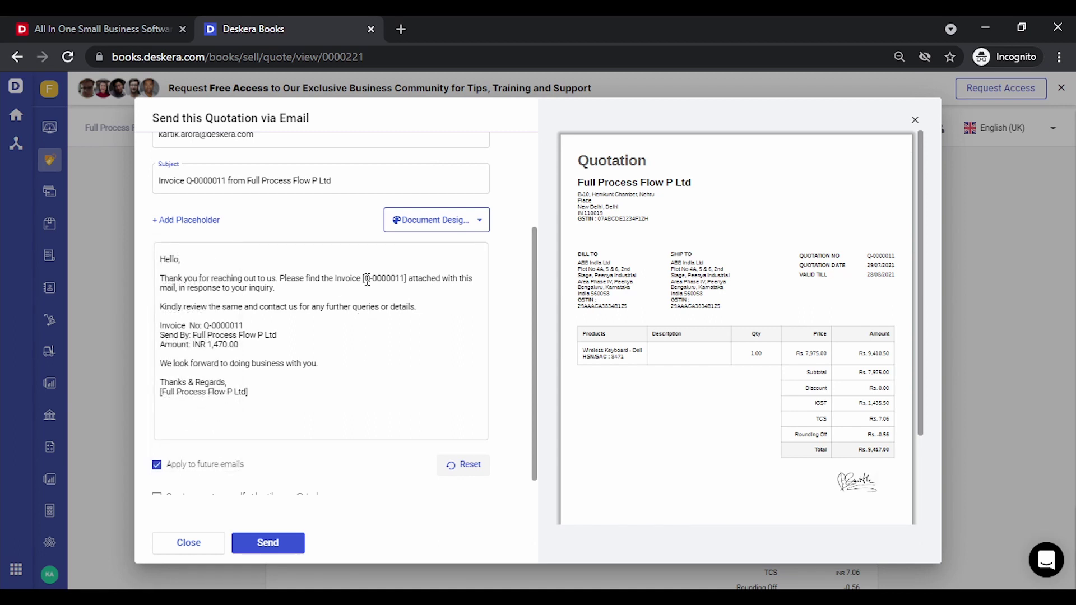
Step: Replace the bracketed document number in the email's first sentence with the Quotation Number placeholder
left_click(448, 300)
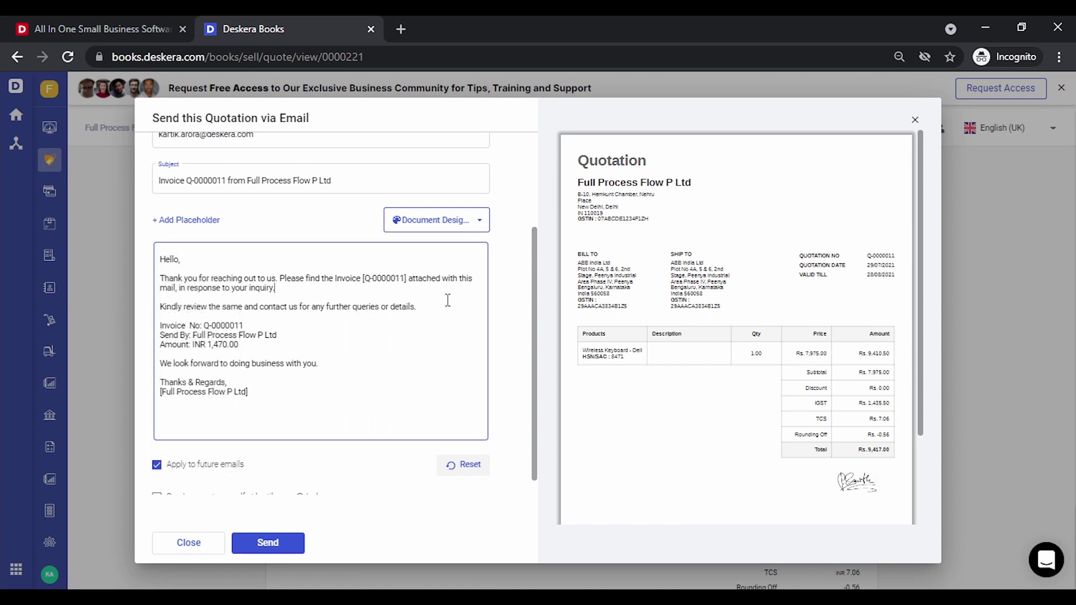
key("Right")
key("Right")
key("Right")
key("Right")
key("Right")
key("Right")
key("Right")
key("Right")
key("Right")
key("Right")
key("Right")
key("Right")
key("Right")
key("Right")
key("Right")
key("Right")
key("Right")
key("Right")
key("Right")
key("Right")
key("Right")
key("Right")
key("Right")
key("Right")
key("Right")
key("Right")
key("BackSpace")
key("BackSpace")
key("BackSpace")
key("BackSpace")
key("BackSpace")
key("BackSpace")
key("BackSpace")
key("BackSpace")
key("BackSpace")
key("BackSpace")
key("Delete")
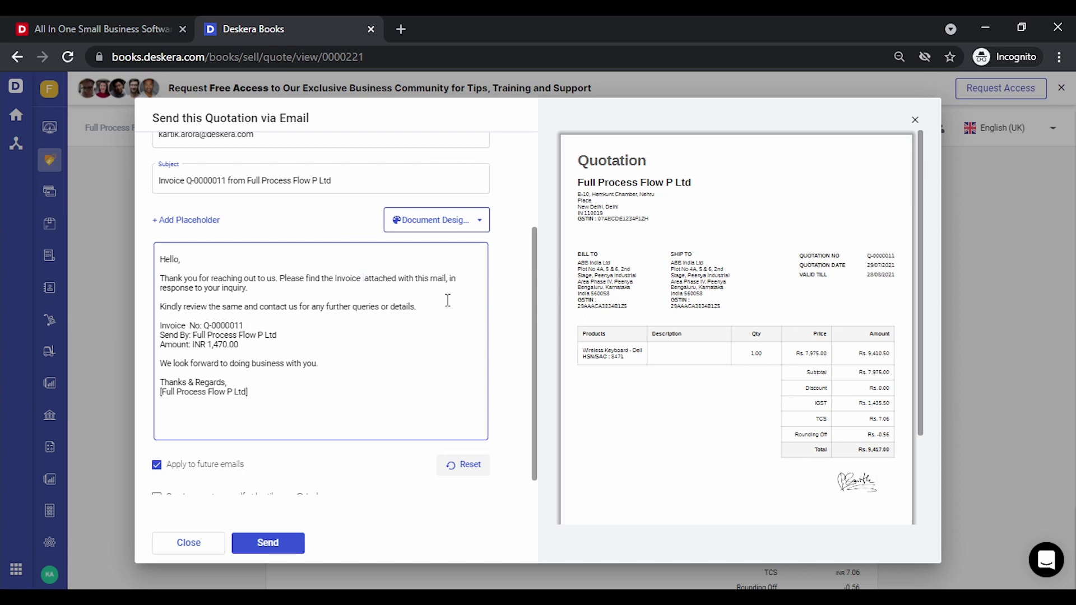
left_click(189, 221)
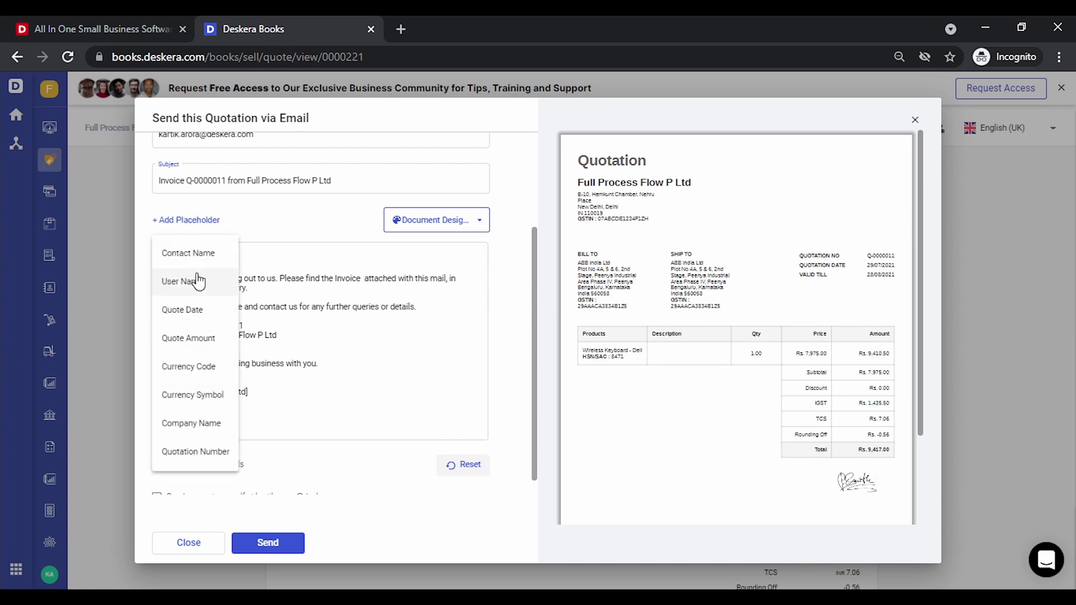
left_click(212, 451)
Step: Change "Invoice" to "Quotation" before the placeholder in the email body, and add the Contact Name placeholder in place of the greeting's comma
left_click(453, 273)
key("Right")
key("Right")
key("Right")
key("Right")
key("Right")
key("Right")
key("Right")
key("BackSpace")
key("BackSpace")
key("BackSpace")
key("BackSpace")
key("BackSpace")
key("BackSpace")
key("BackSpace")
type("Quotation")
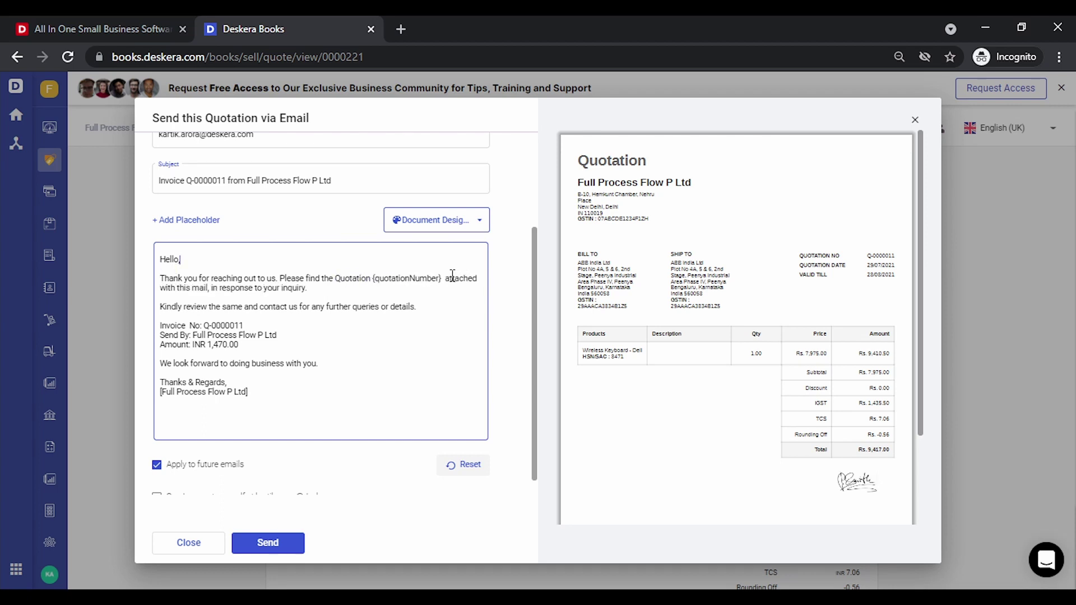
left_click(205, 221)
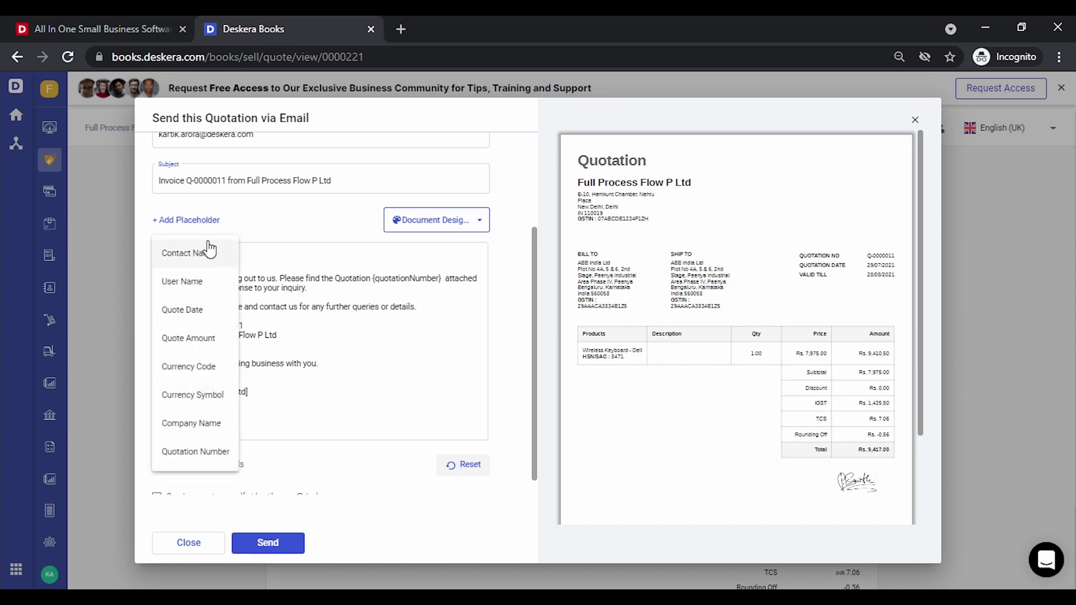
left_click(208, 250)
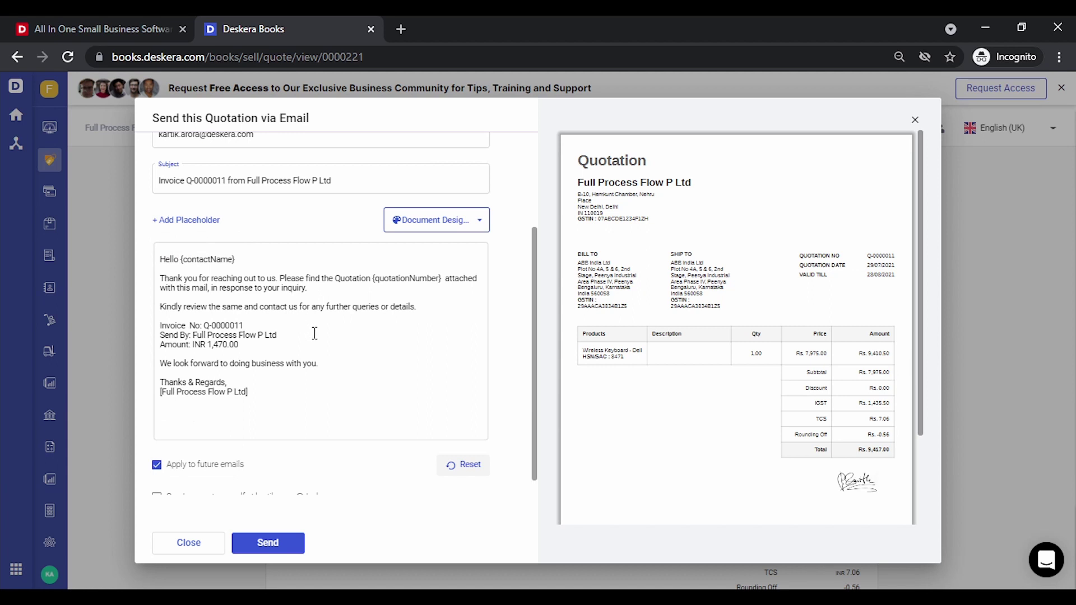
Step: Switch the email's document template to the first Default_template_settings, and close the email without sending it
scroll(314, 334, "down", 1)
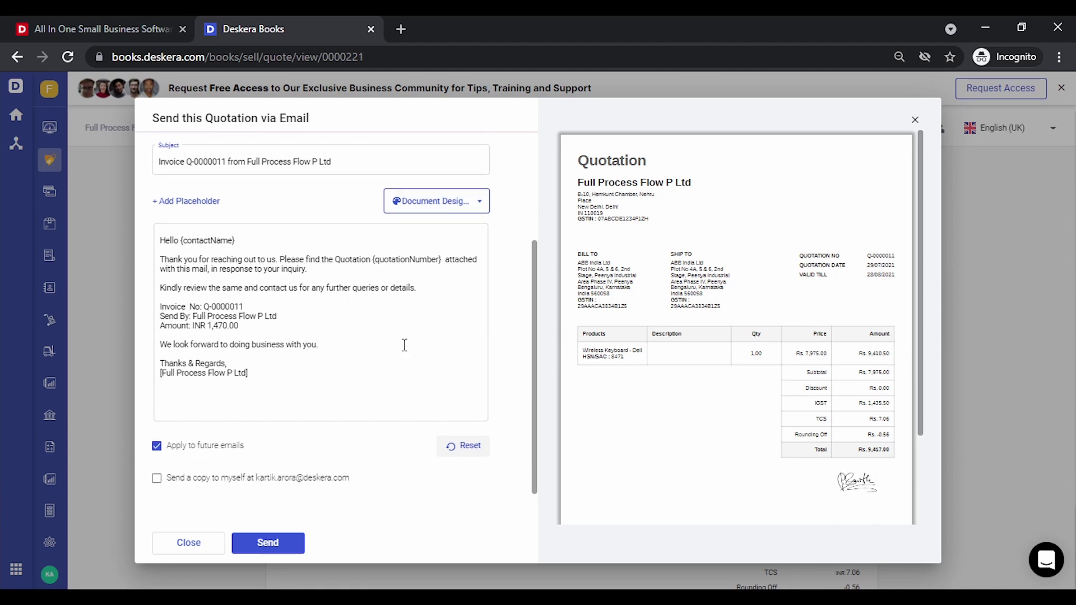
scroll(464, 331, "up", 5)
left_click(478, 351)
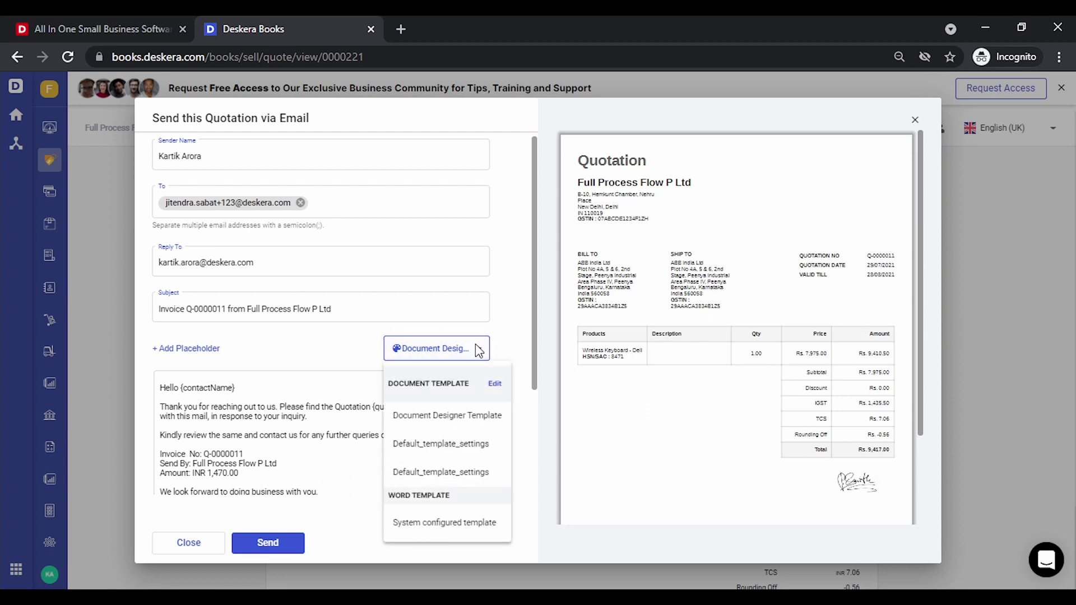
left_click(454, 453)
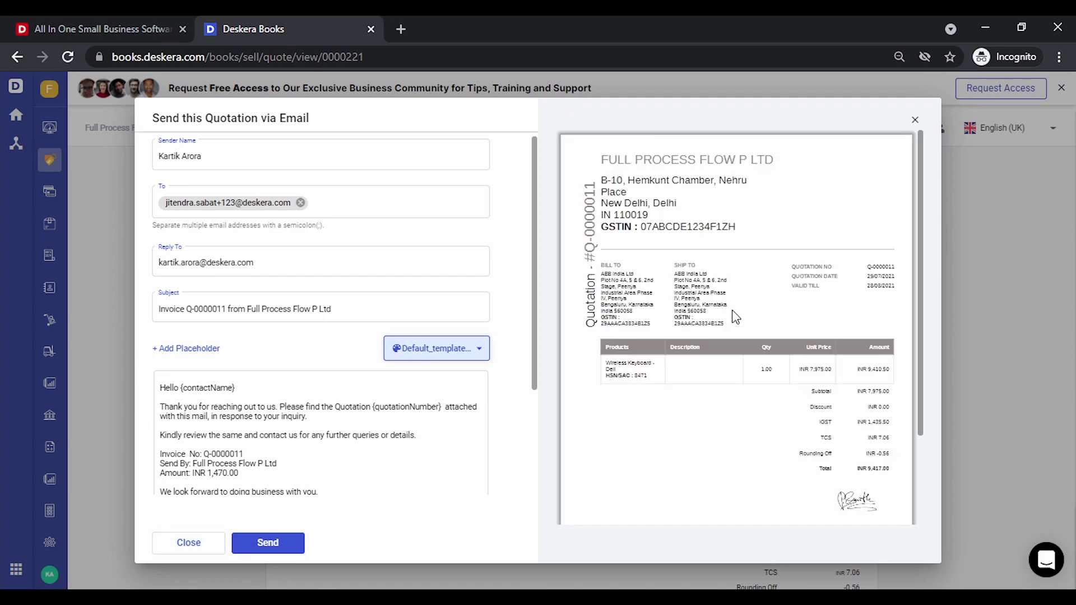
left_click(202, 542)
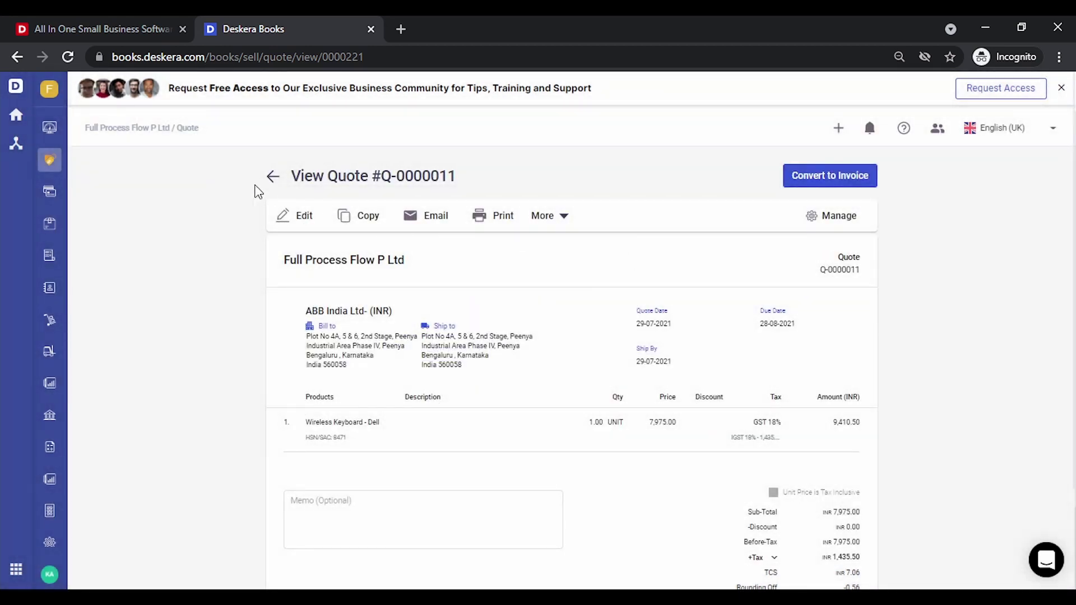
Step: Return to the quotes list and convert the 29-07-2021 ABB India Ltd quote fully into an invoice
left_click(271, 178)
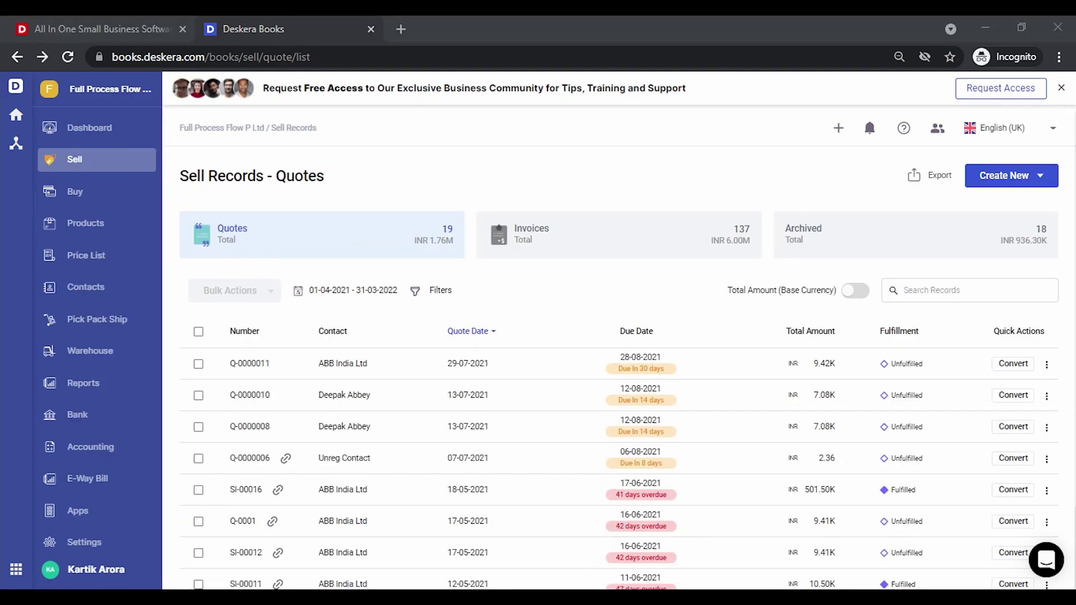
left_click(852, 177)
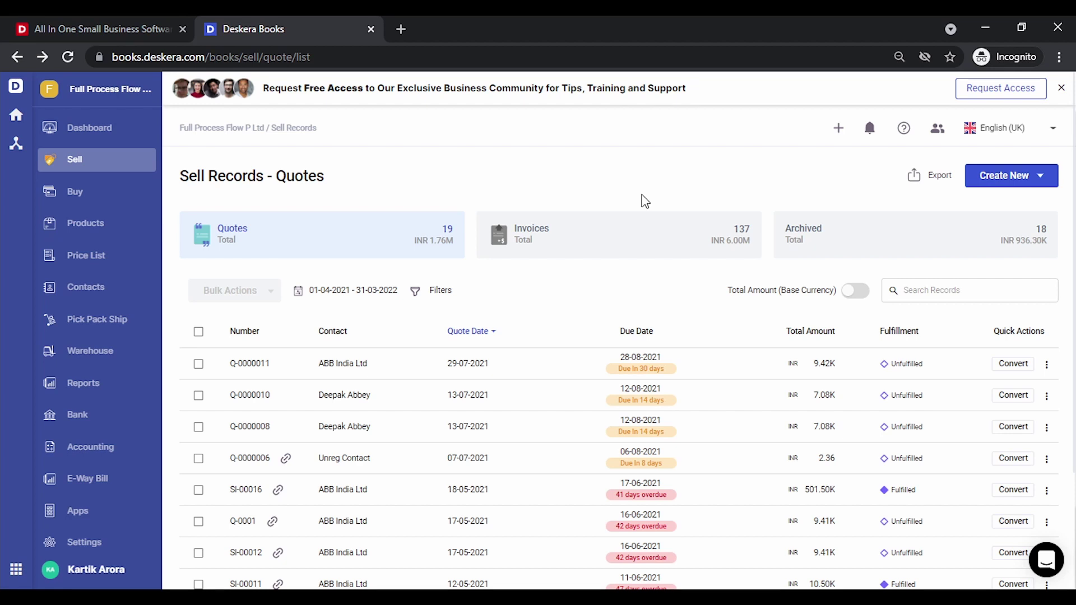
left_click(1012, 364)
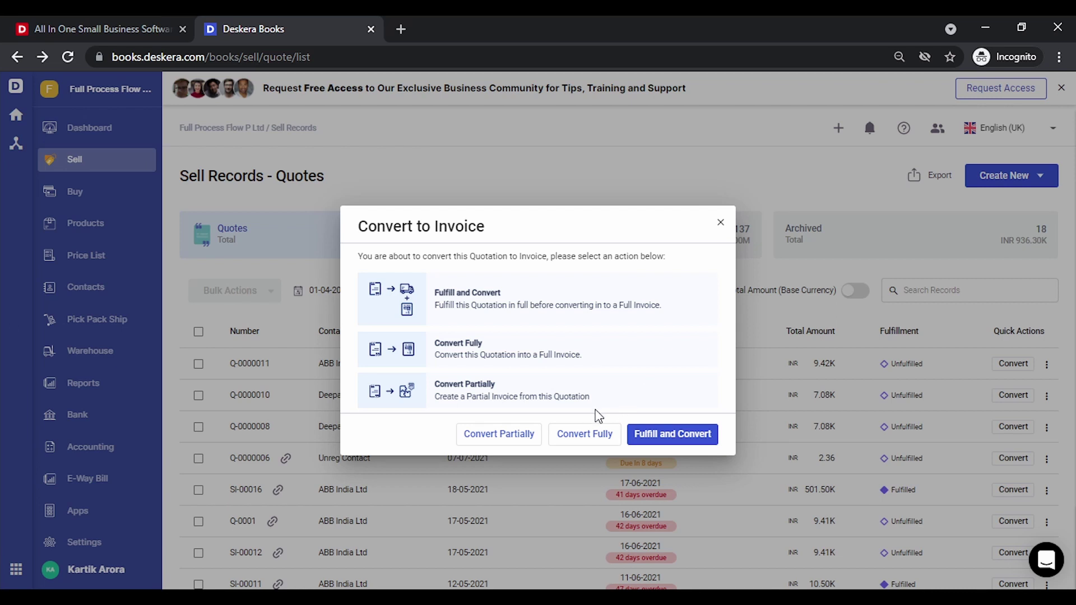
left_click(589, 443)
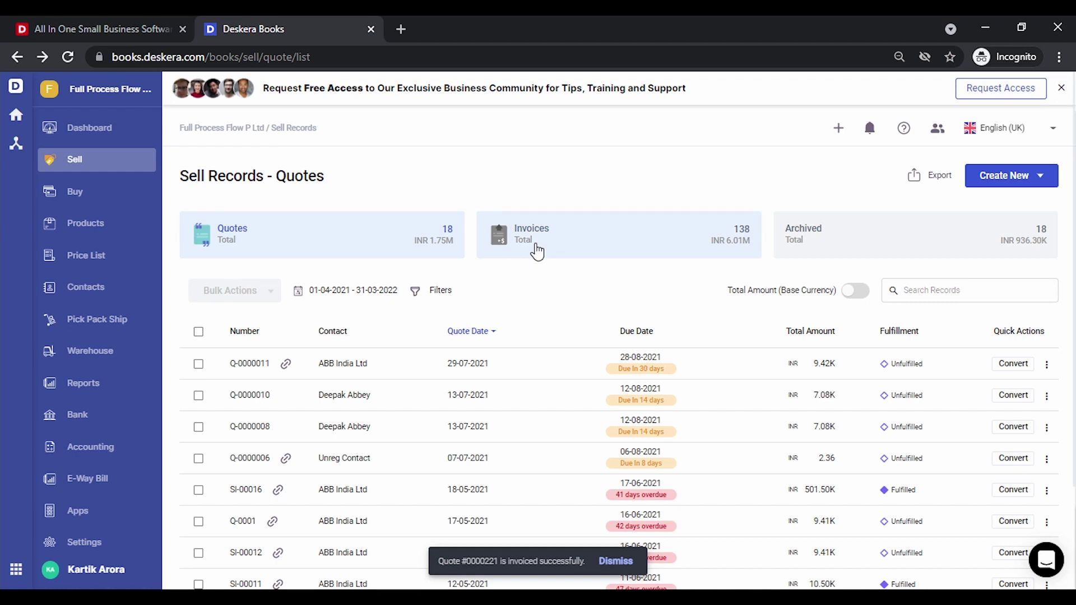
Step: In the invoices list, fulfill the ABB India Ltd invoice linked to the converted quote with Direct Fulfillment, and open that invoice
left_click(583, 237)
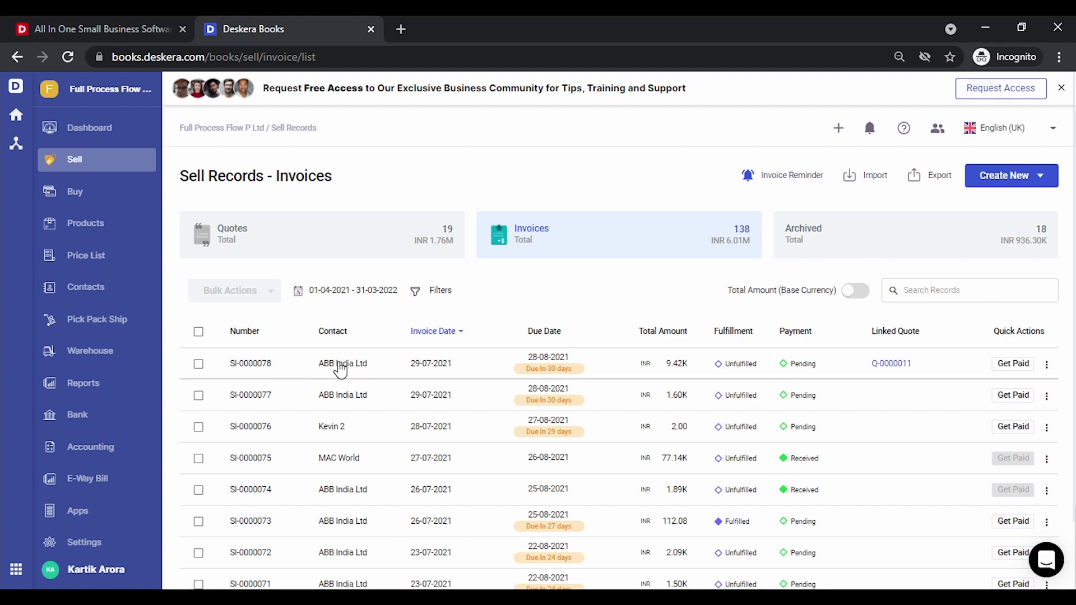
left_click(1048, 365)
left_click(1009, 136)
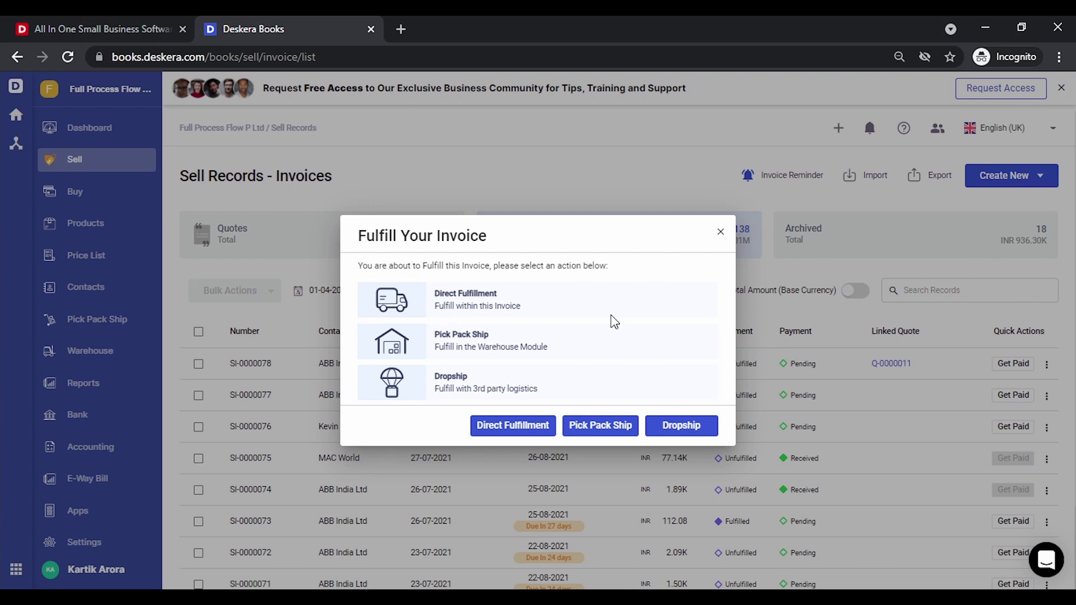
left_click(510, 423)
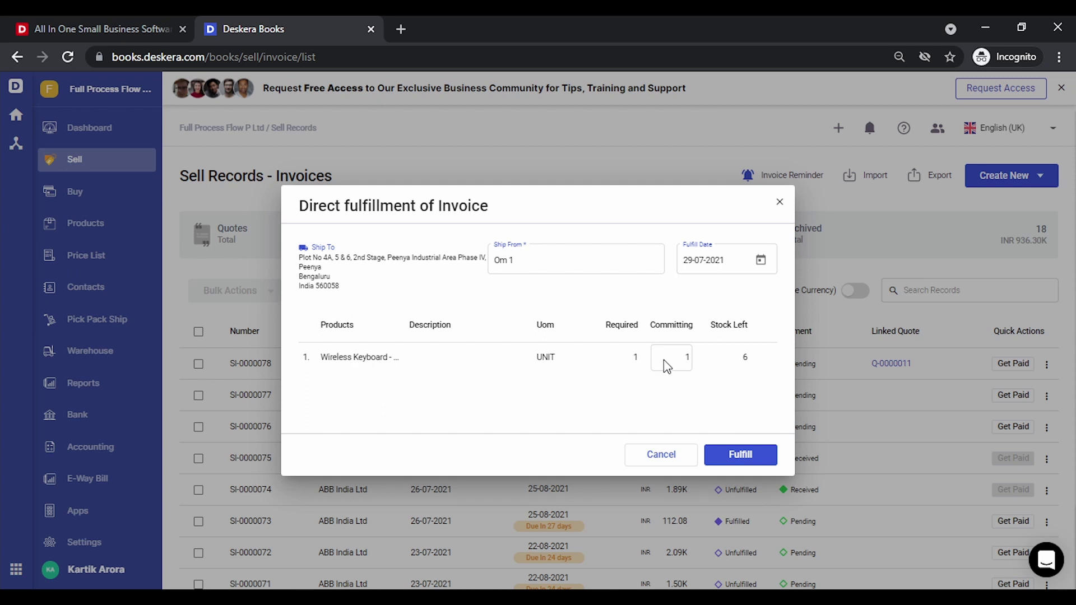
left_click(766, 462)
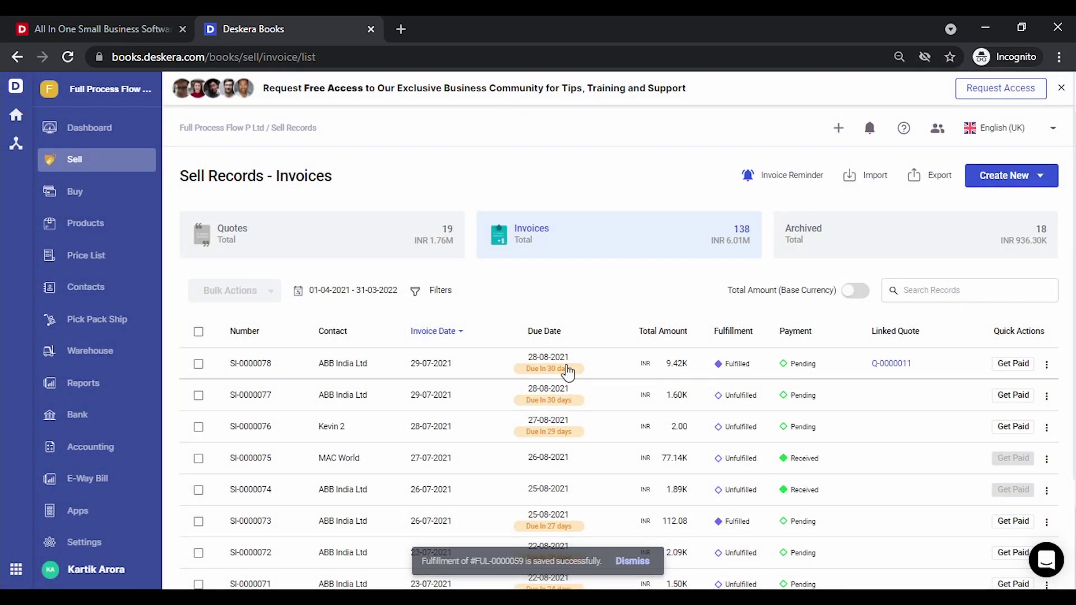
left_click(396, 372)
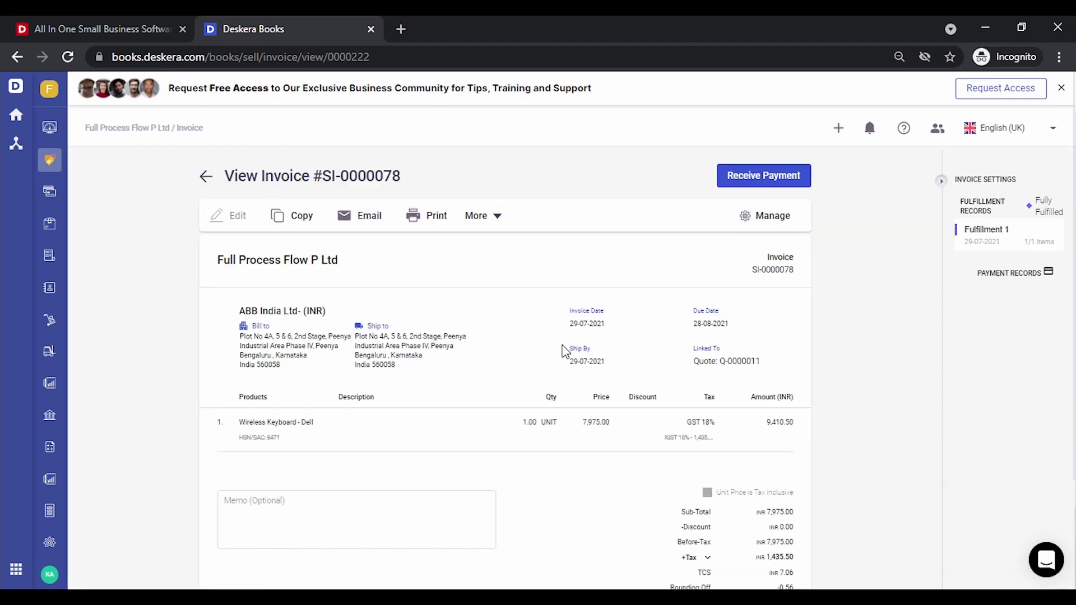
Step: Open the invoice's Fulfillment 1 record and bring up its print preview
left_click(1003, 236)
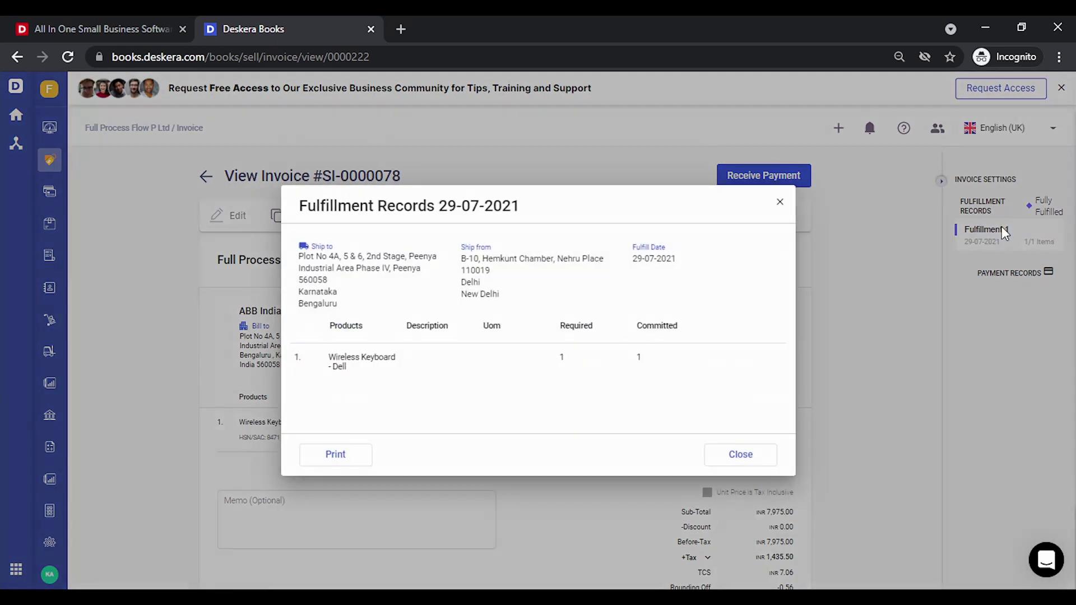
left_click(335, 456)
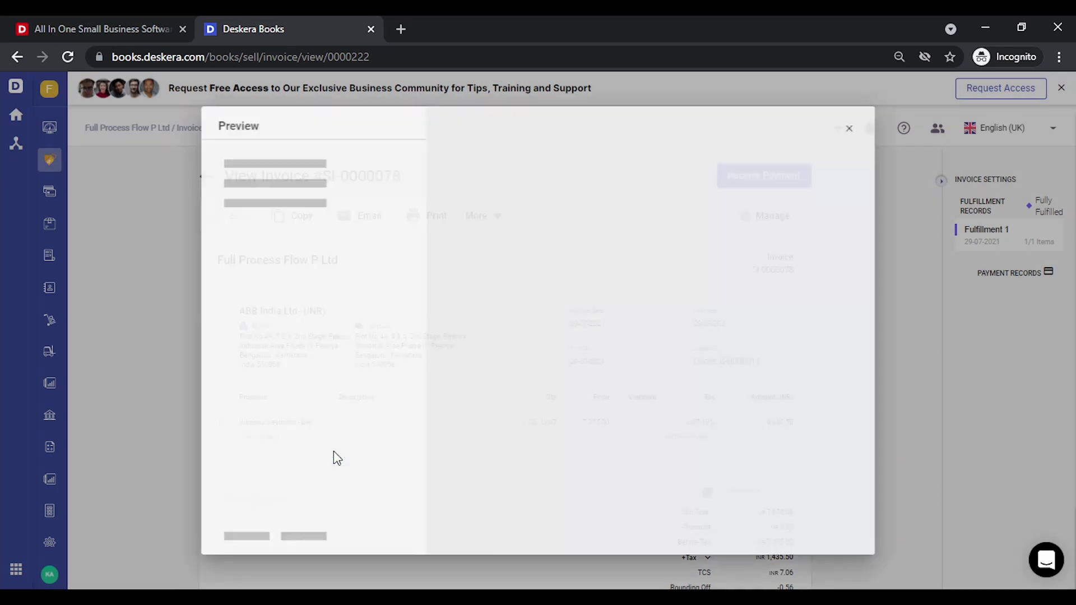
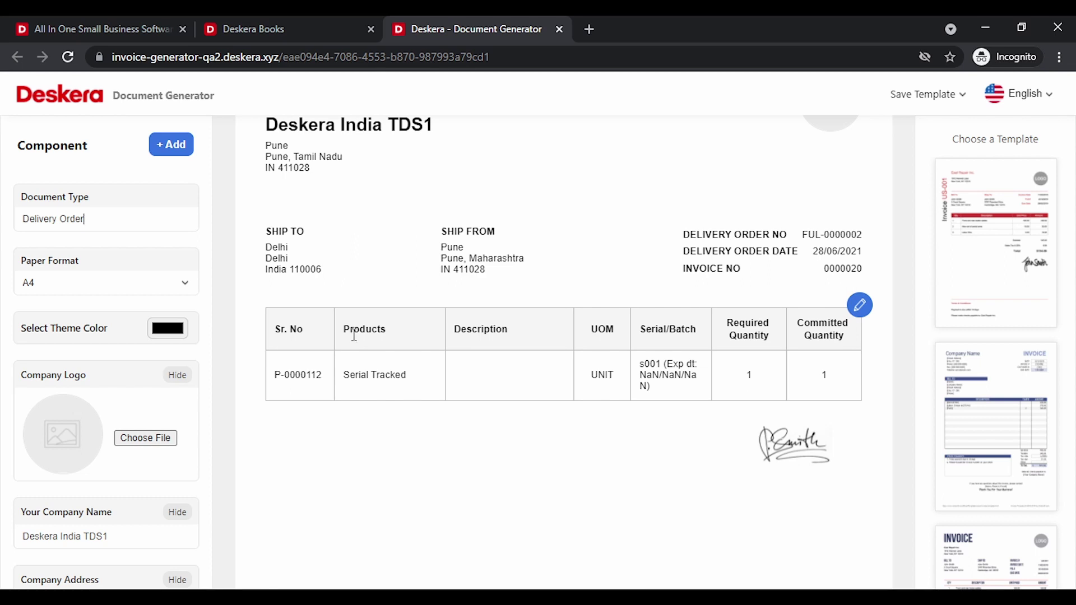
Step: Open the delivery order template's item table for editing, inspect the Products column's name field, and save the table
left_click(859, 306)
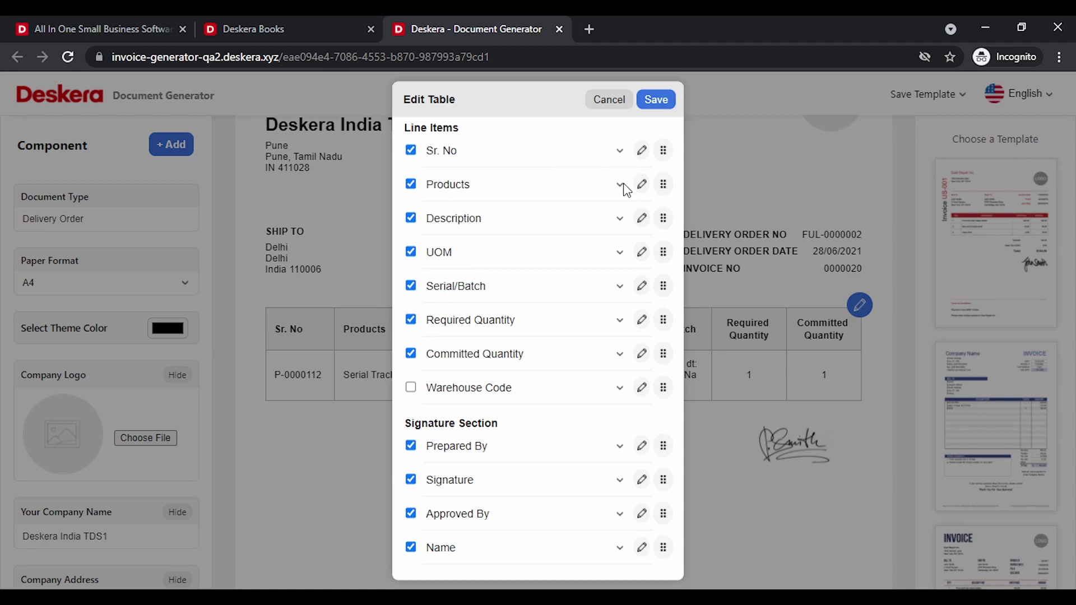
left_click(643, 185)
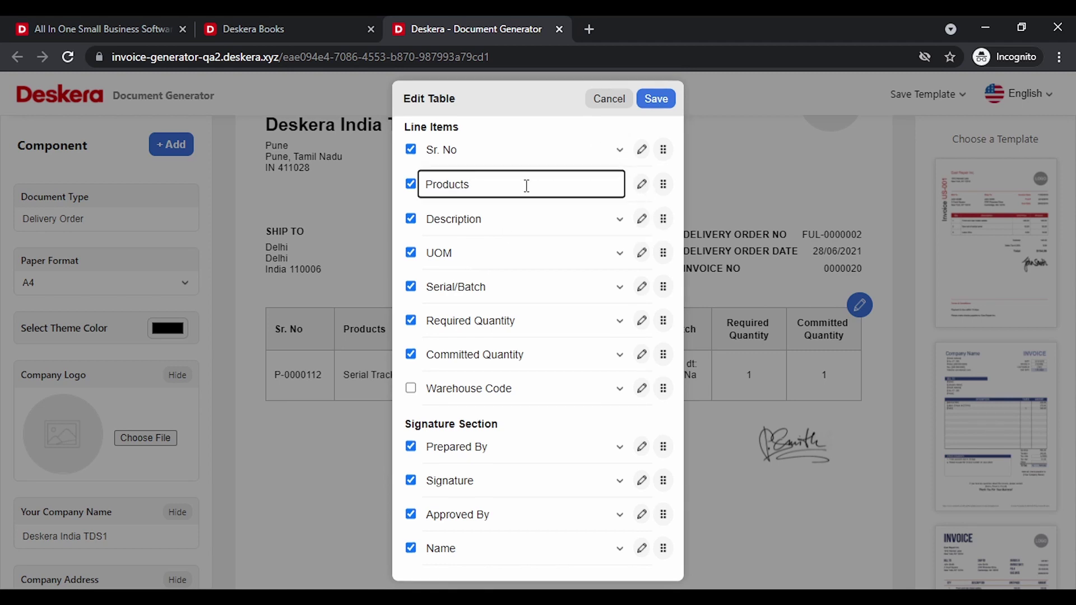
left_click(524, 138)
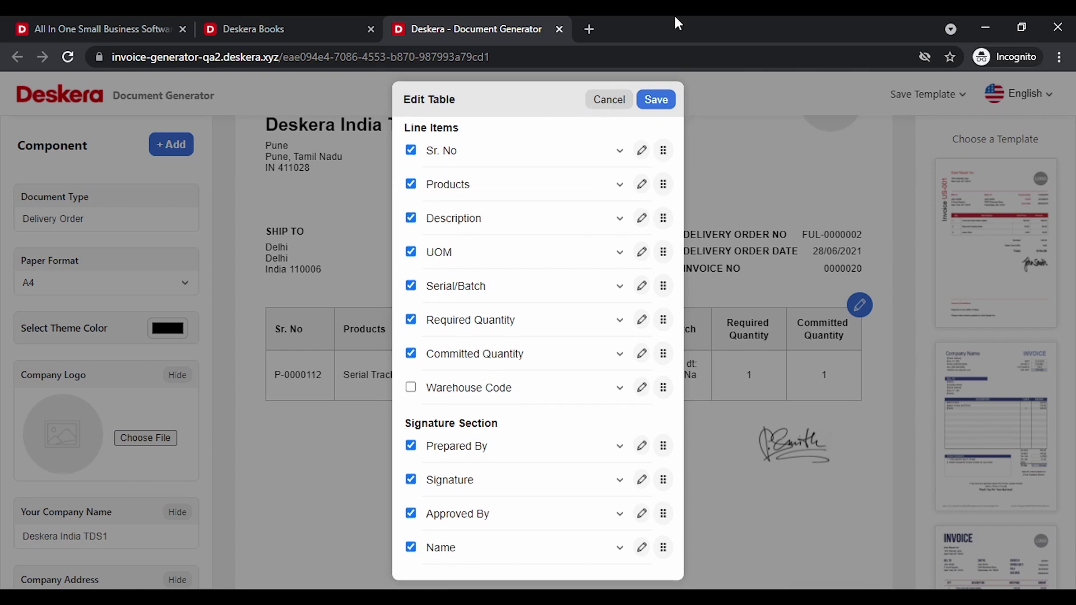
left_click(663, 100)
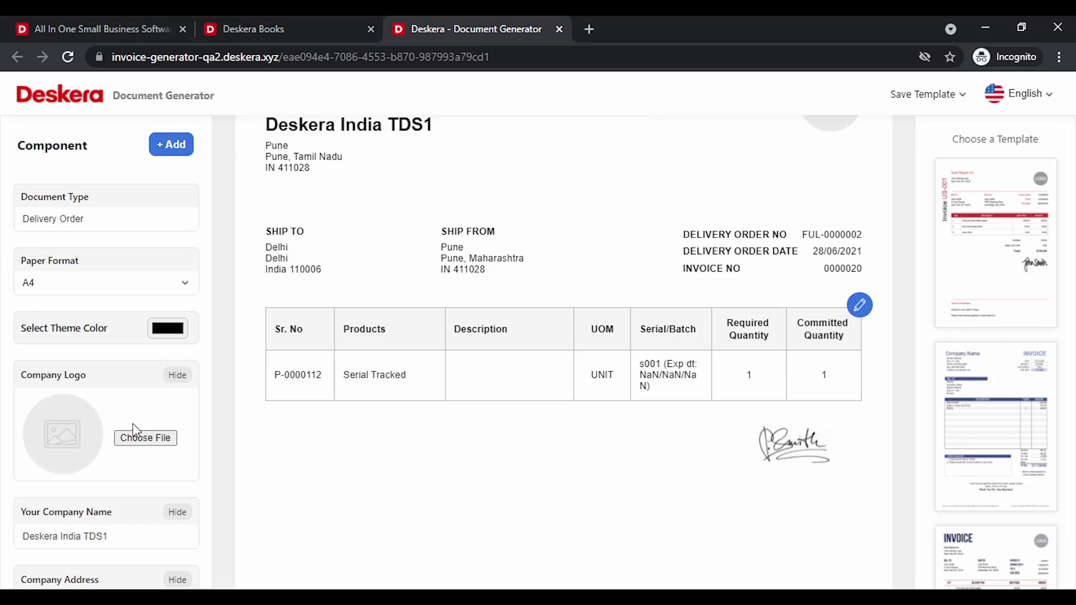
Step: Hide the delivery order's Ship To section and show it again, and review the remaining template components down to Notes
scroll(105, 442, "down", 5)
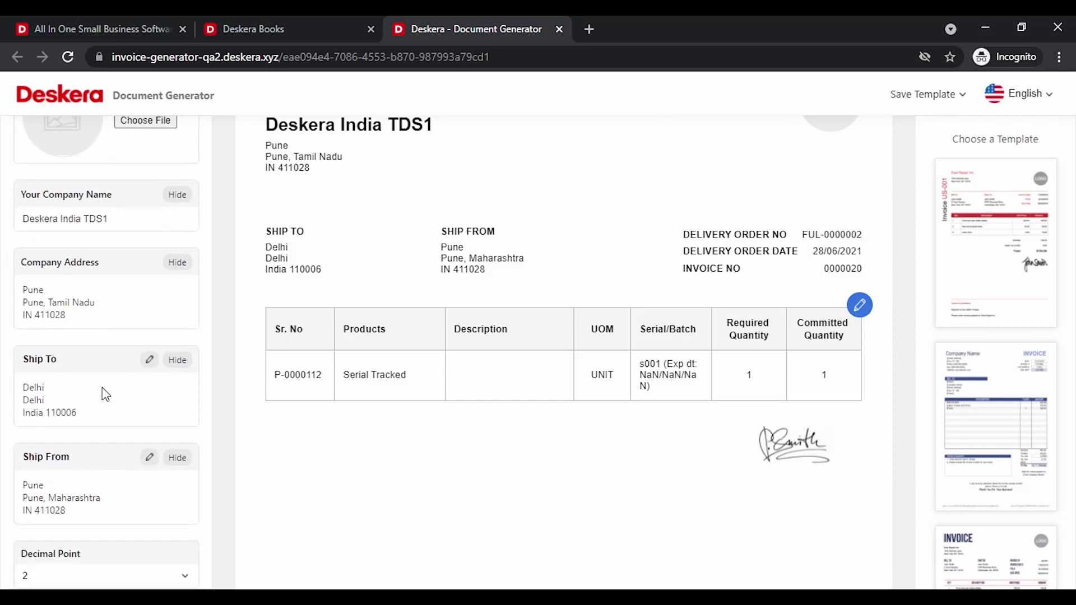
left_click(181, 362)
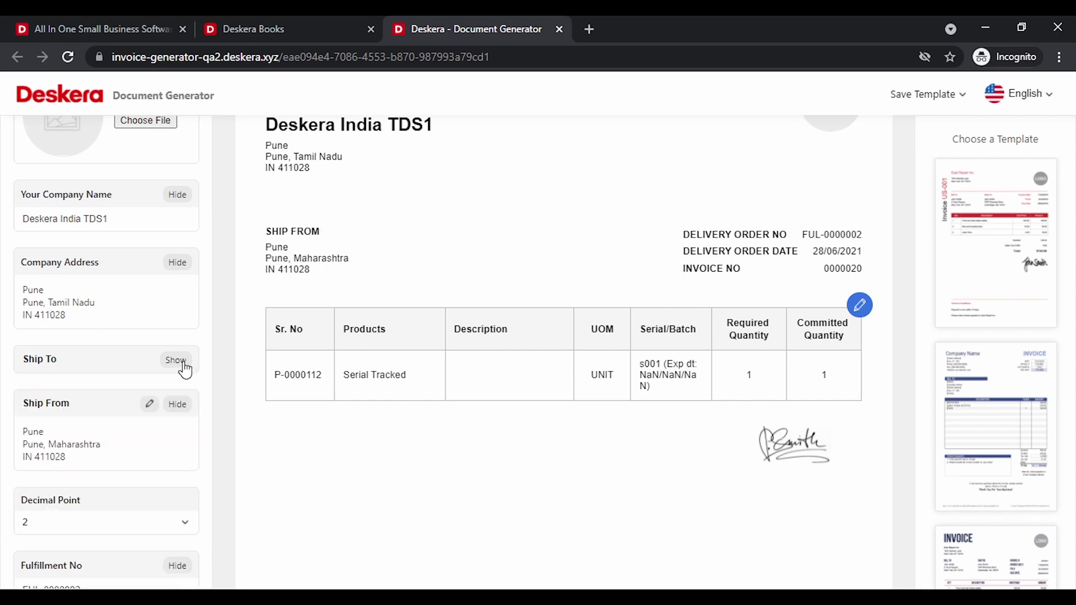
left_click(183, 365)
scroll(140, 403, "down", 7)
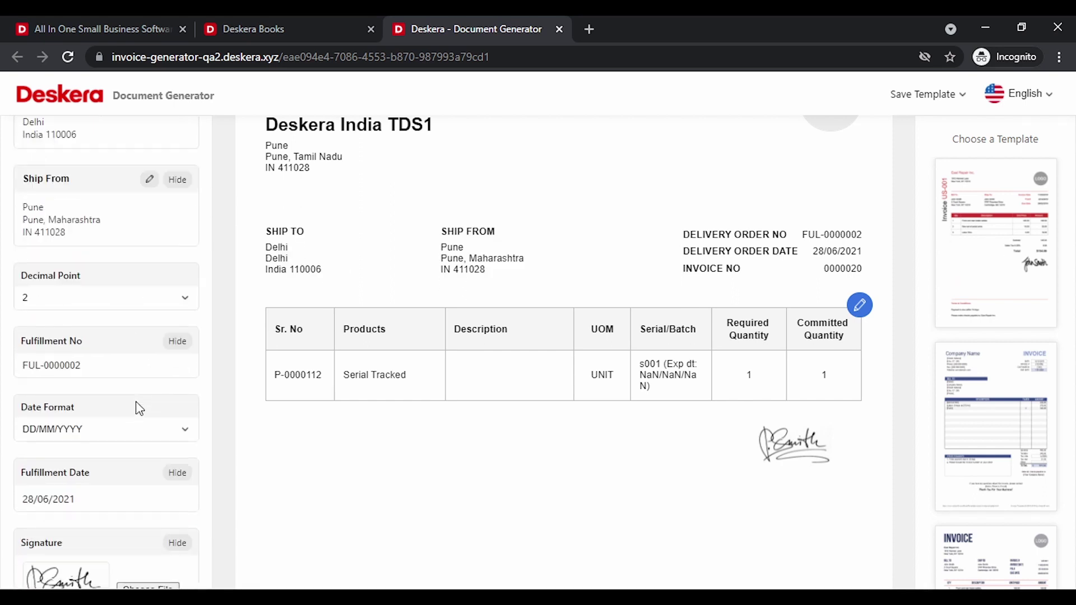
scroll(140, 408, "down", 2)
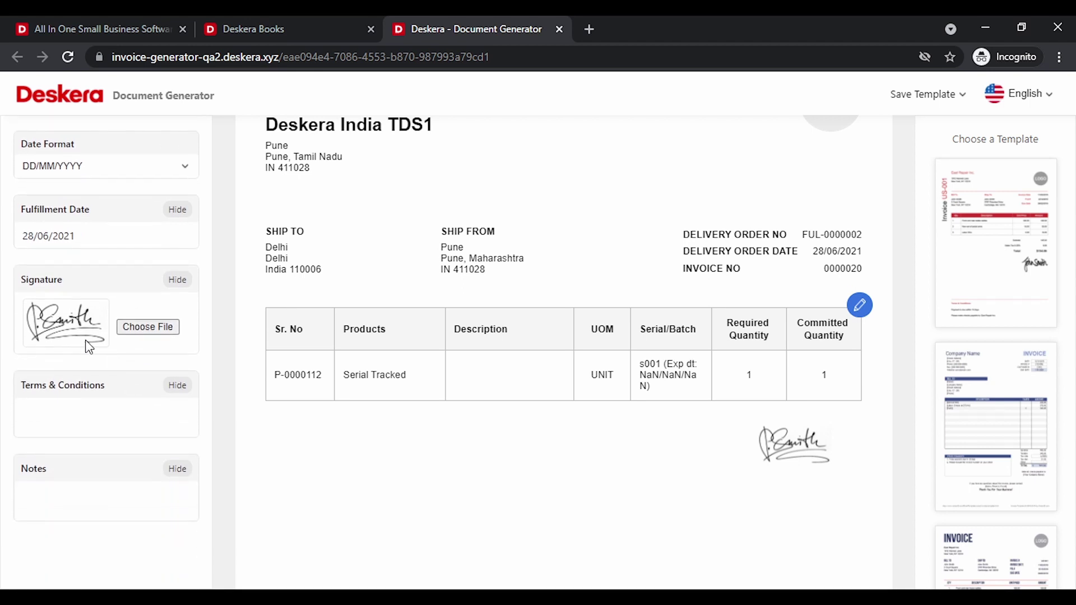
scroll(110, 415, "down", 1)
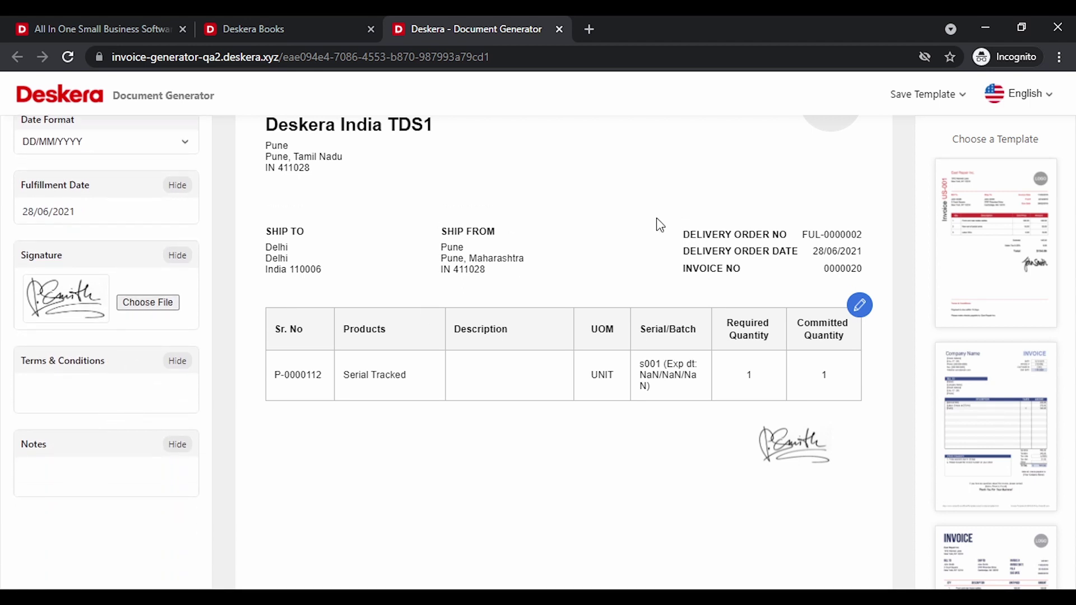
scroll(655, 230, "up", 2)
scroll(149, 262, "up", 10)
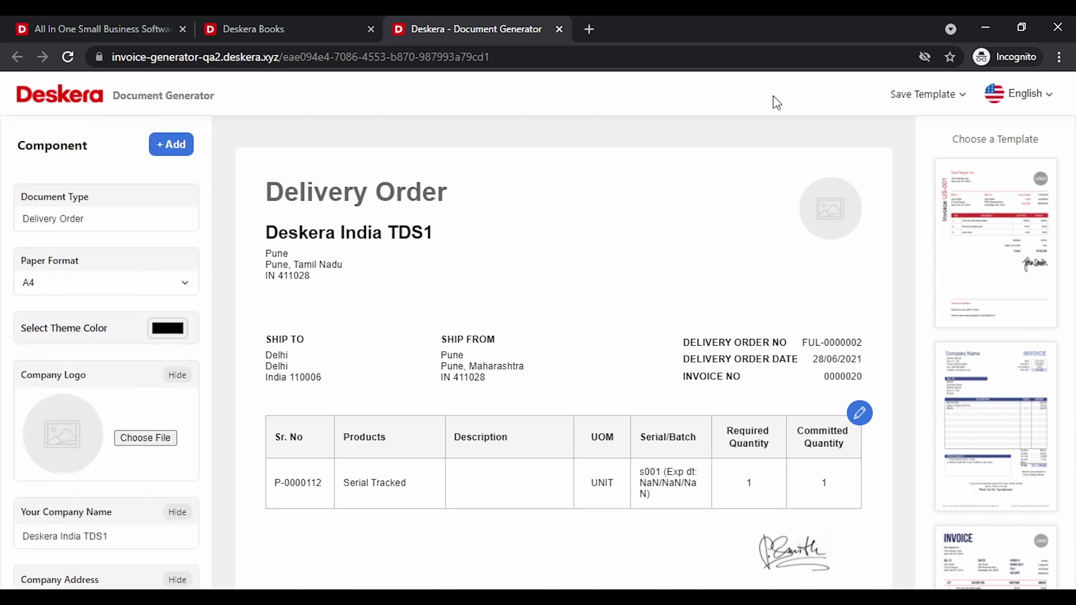
Step: Save the delivery order layout as a new template named DO Format 1 and acknowledge the save
left_click(957, 96)
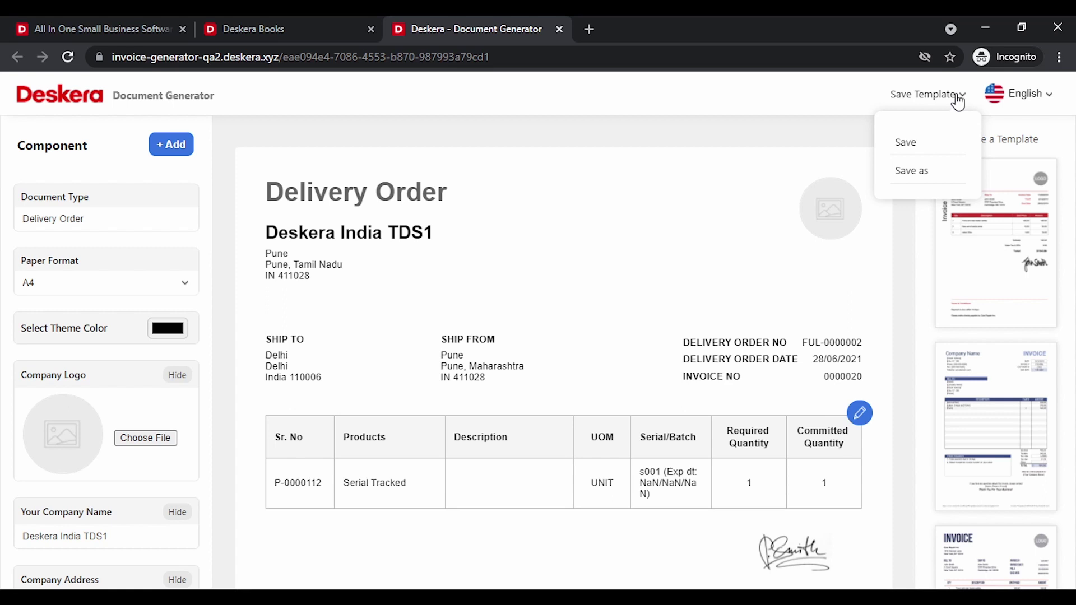
left_click(922, 173)
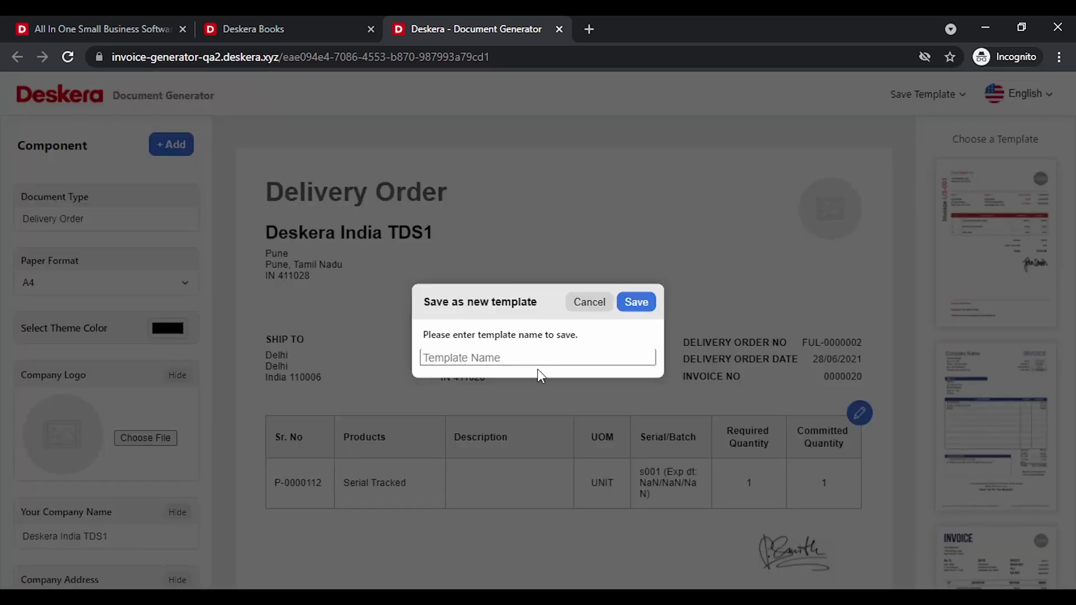
left_click(512, 356)
type("DO For")
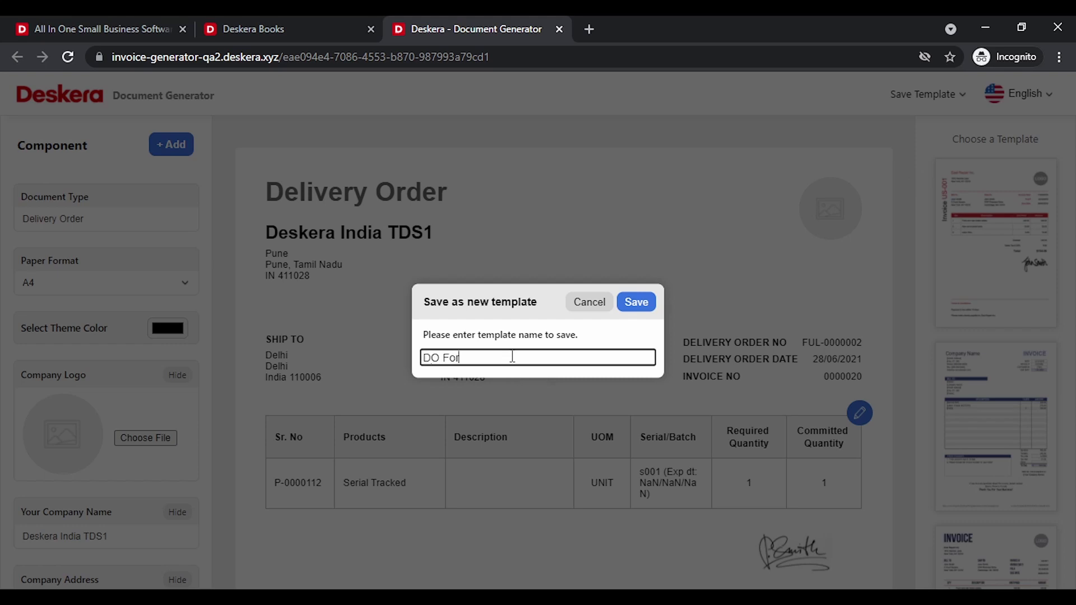
type("mat 1")
left_click(636, 301)
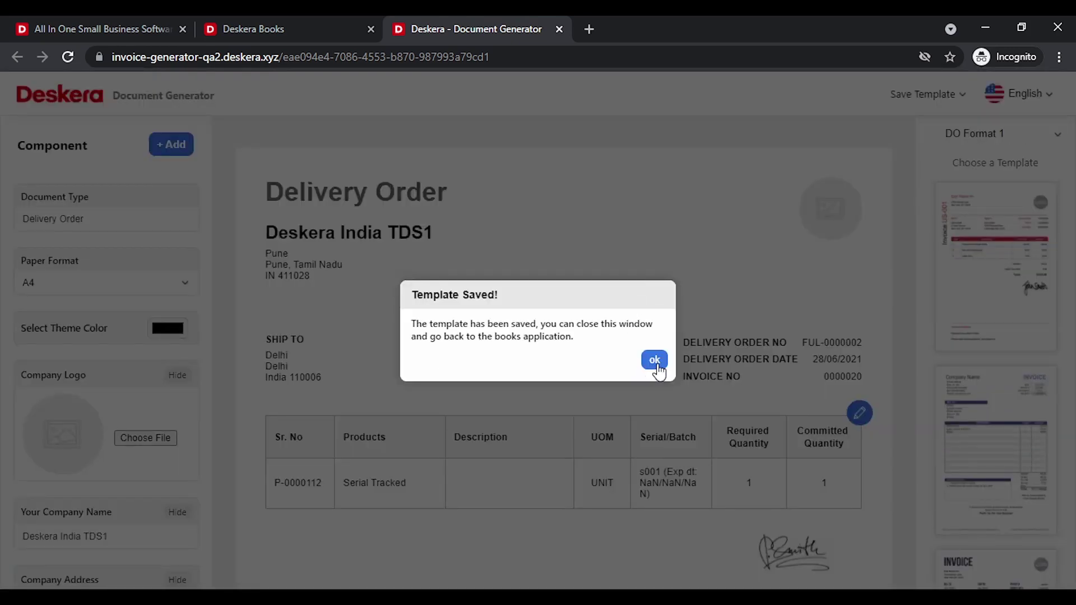
left_click(657, 363)
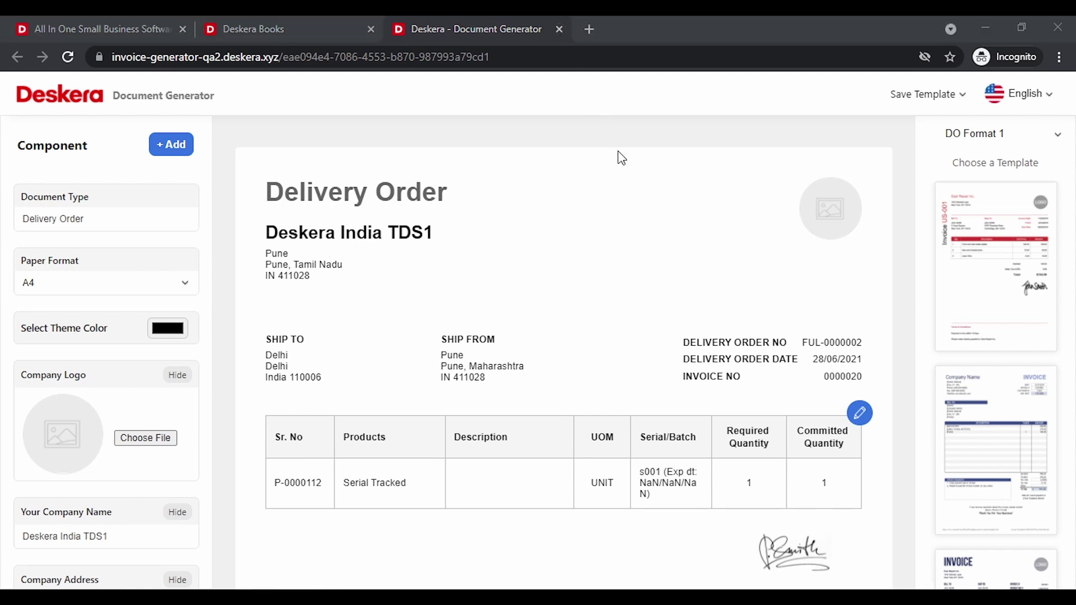
Step: Close the document generator and return from the open invoice to the invoices list
key("ctrl+w")
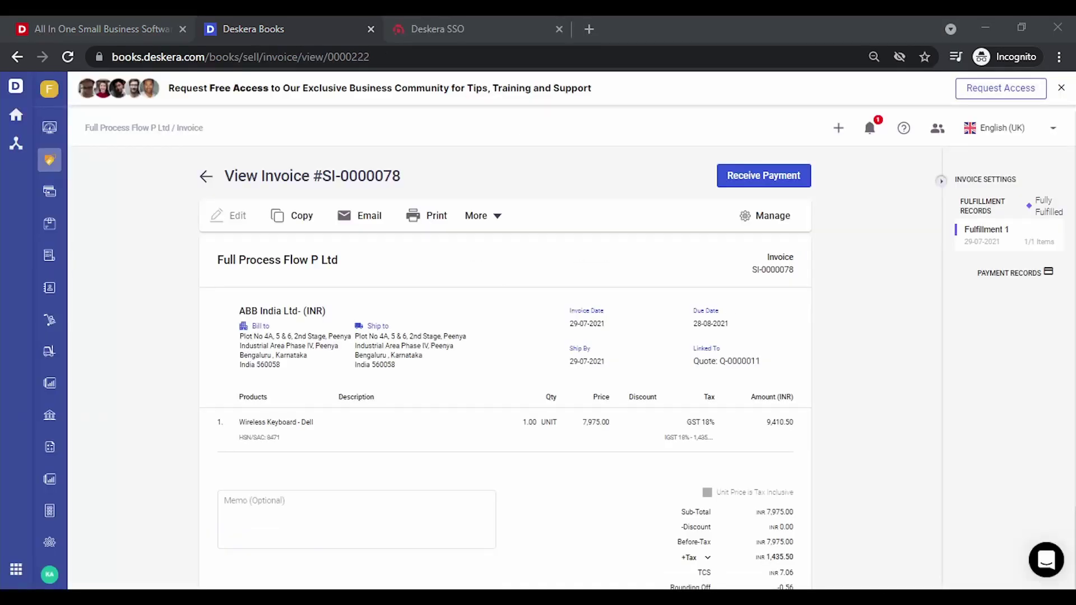
left_click(557, 146)
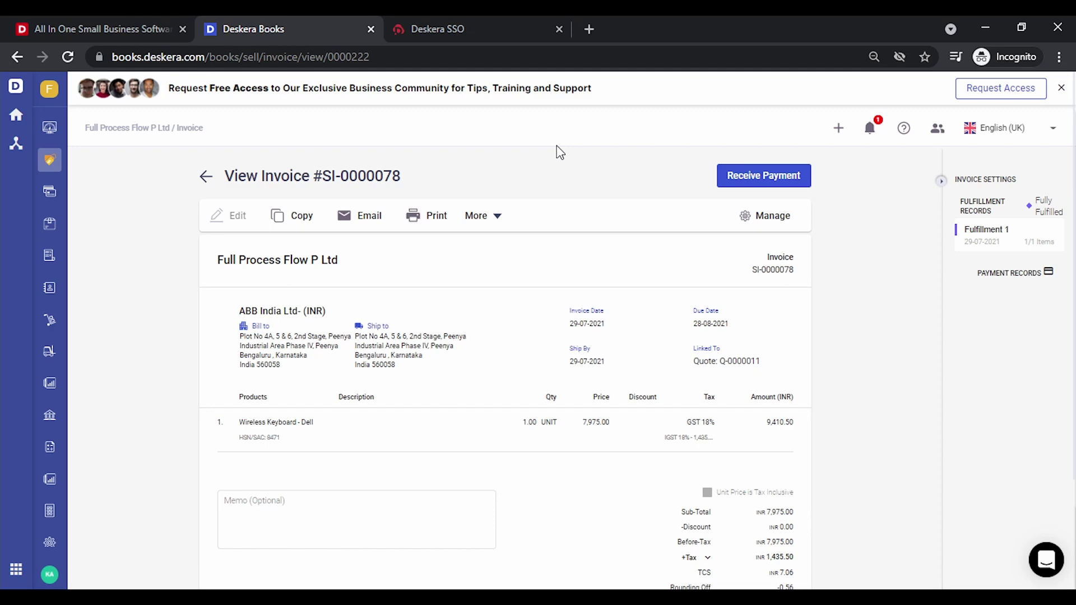
left_click(205, 175)
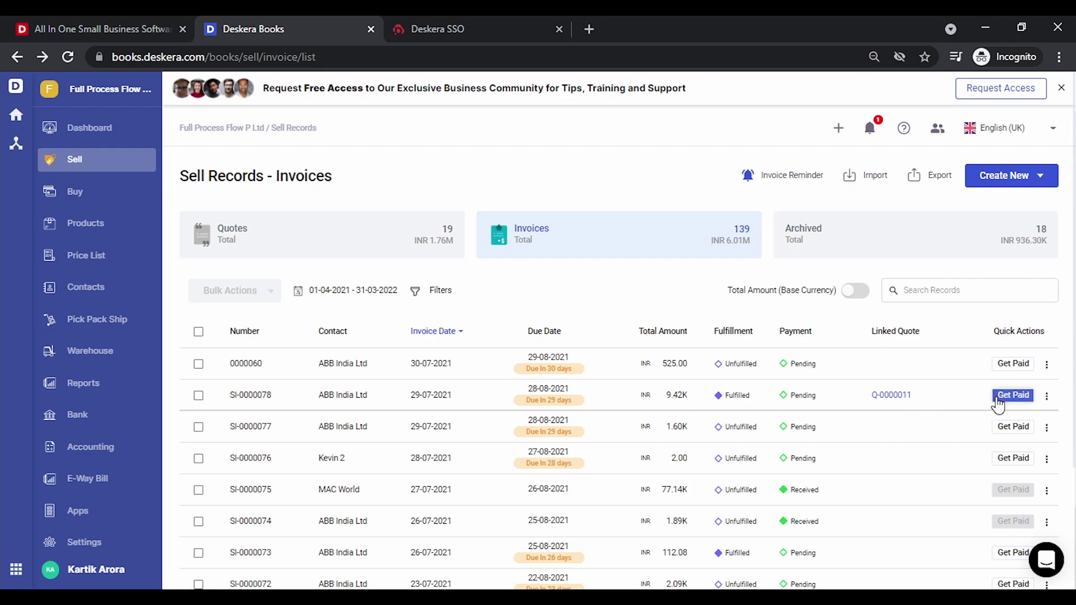
Step: Start receiving payment for the fulfilled ABB India Ltd invoice linked to a quote, deposited to HDFC by Cheque, and enter the cheque number
left_click(1015, 400)
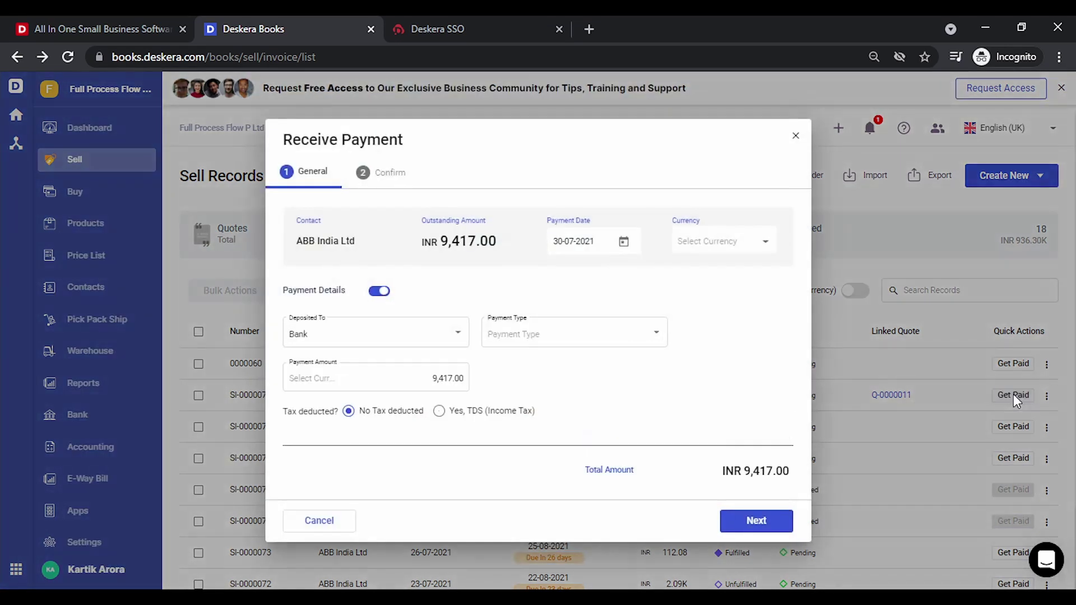
left_click(330, 342)
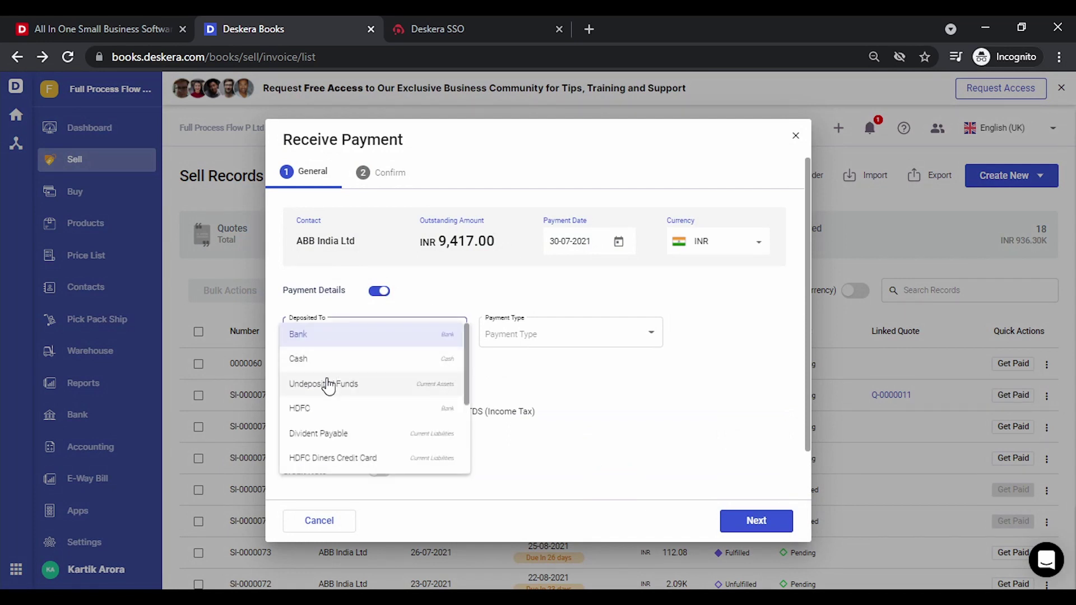
left_click(361, 408)
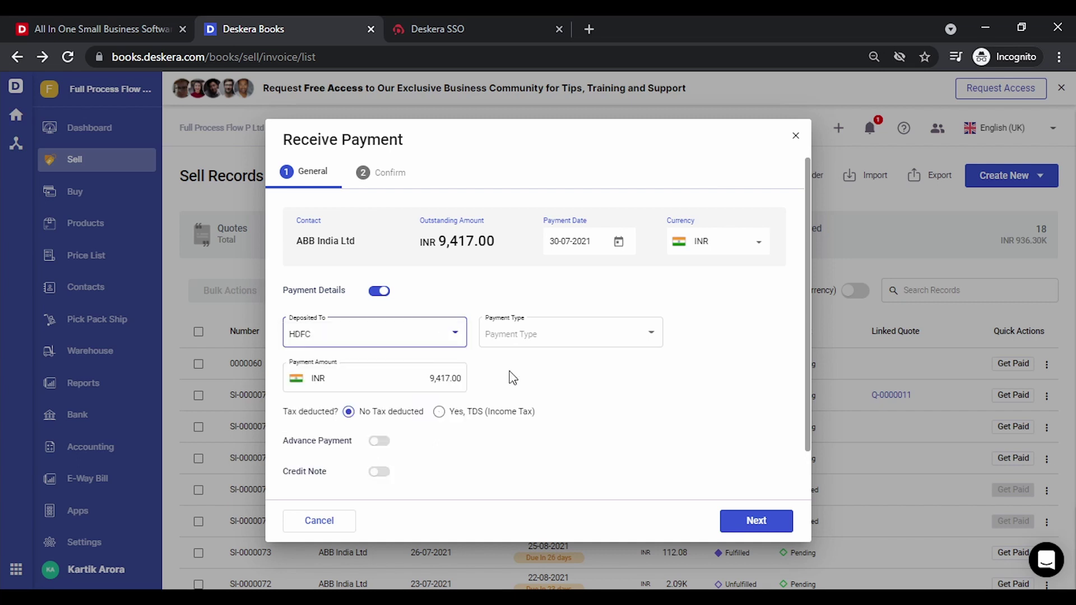
left_click(605, 336)
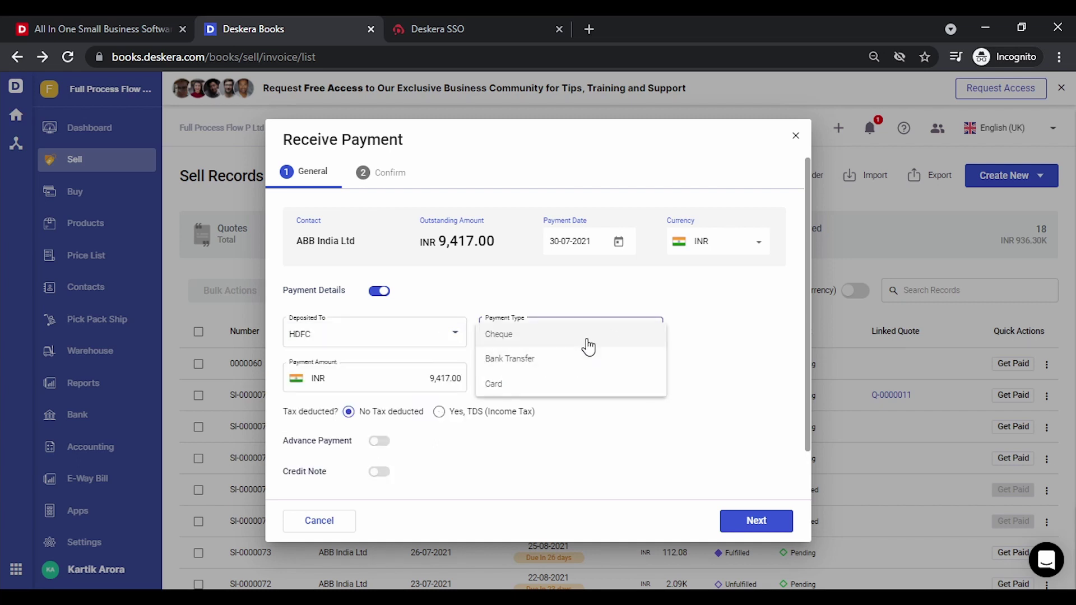
left_click(588, 339)
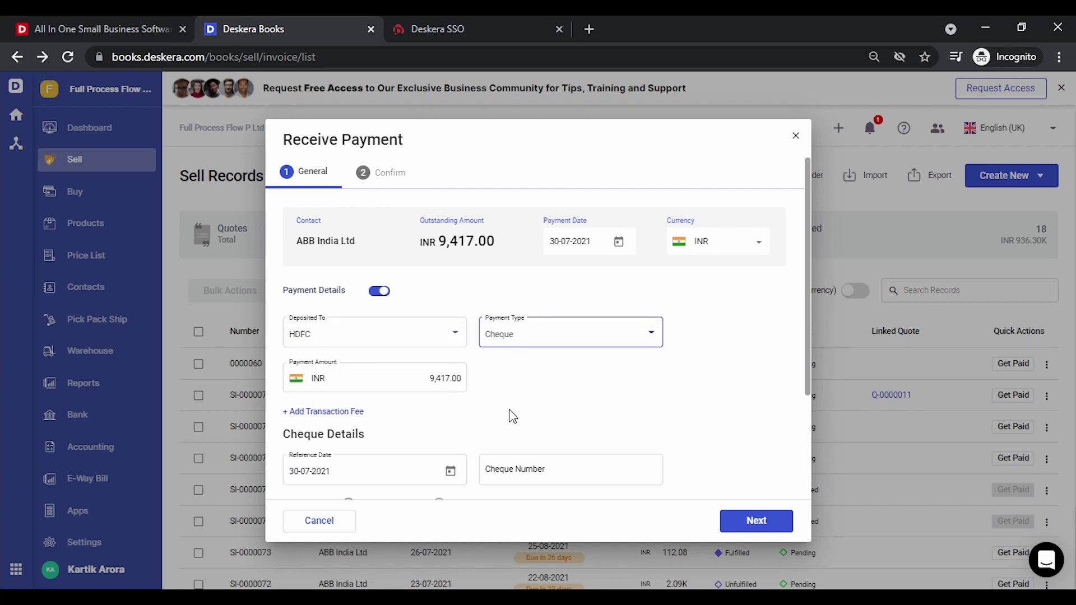
scroll(513, 417, "down", 3)
left_click(569, 323)
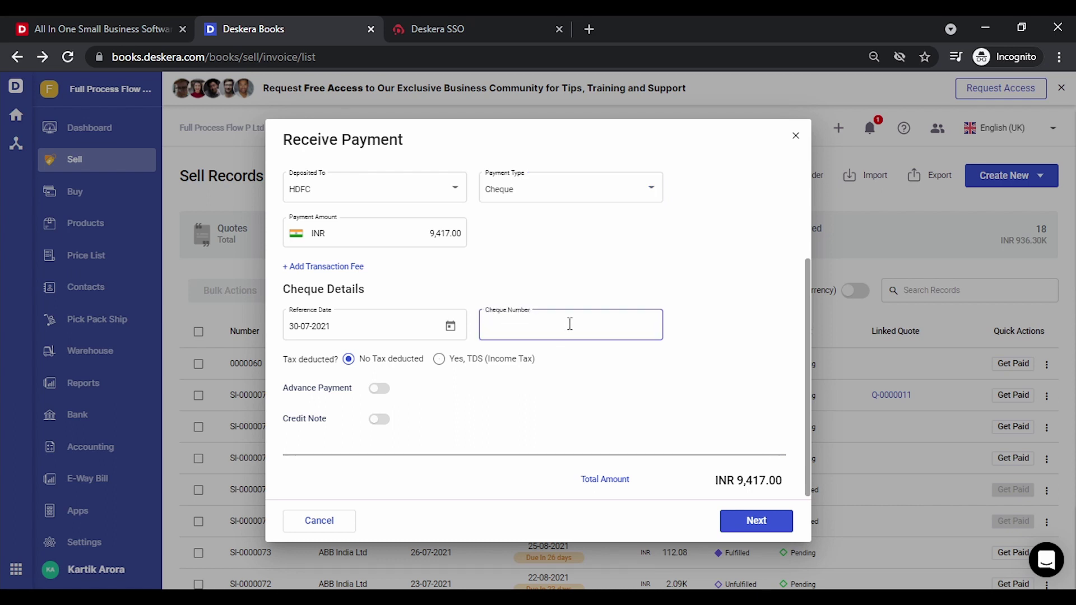
type("000026")
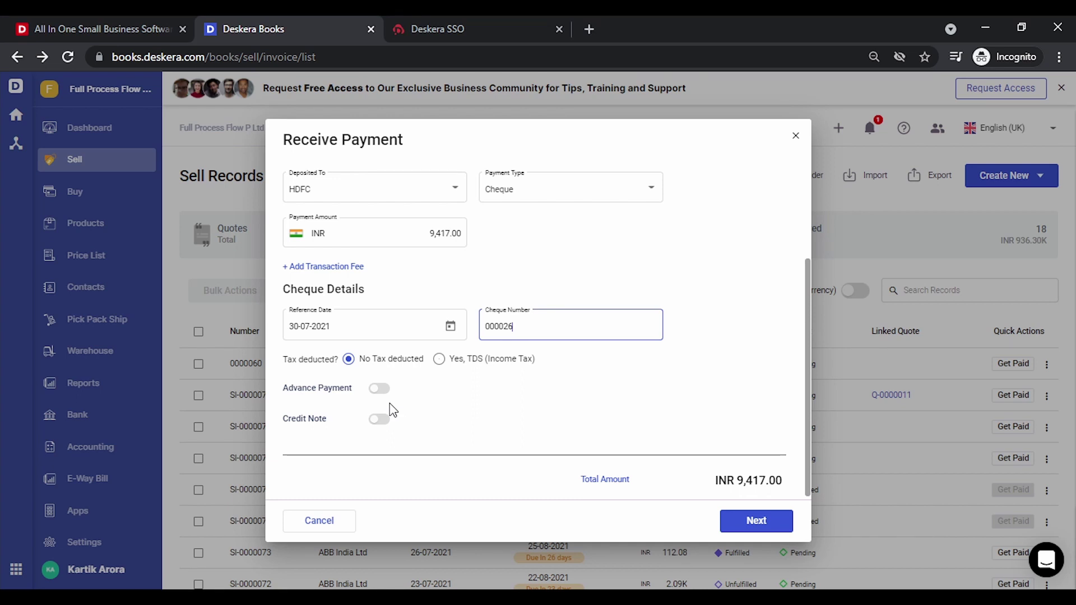
Step: Turn on Advance Payment to check the available advances and turn it off, and do the same with Credit Note
left_click(379, 389)
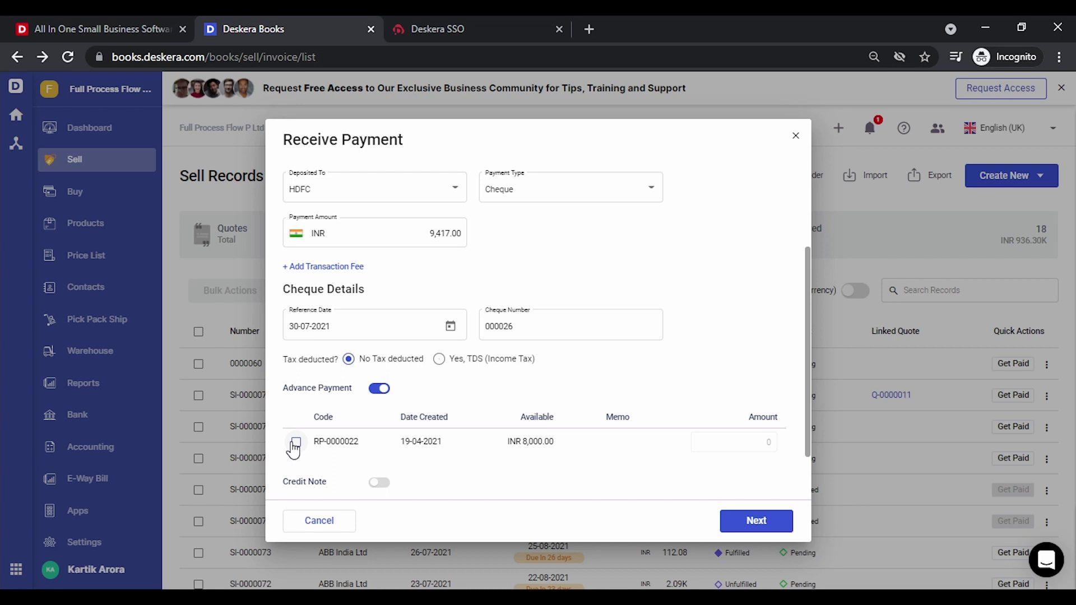
left_click(385, 391)
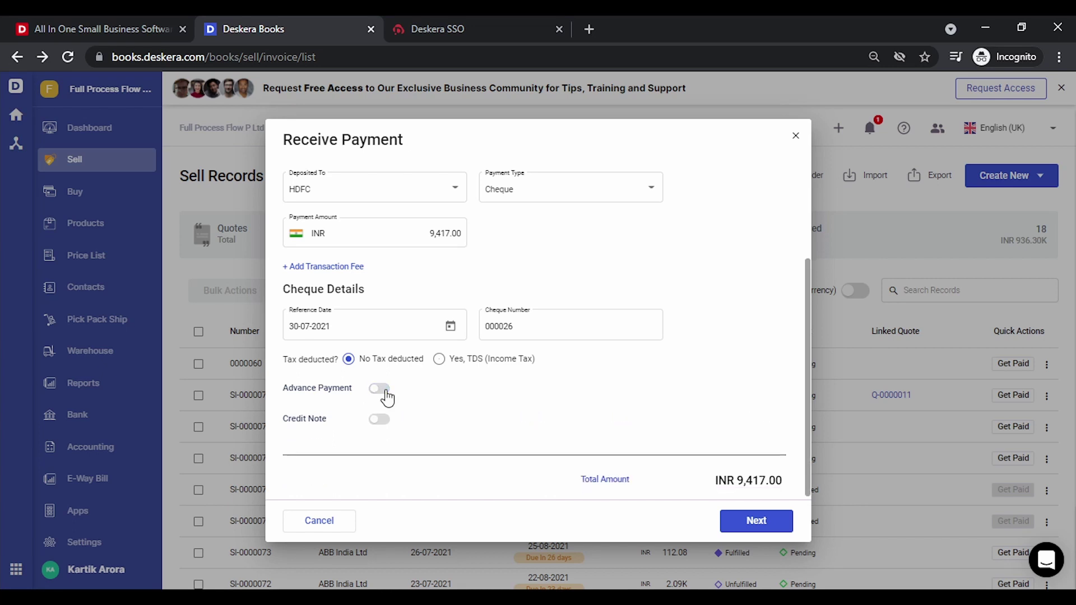
left_click(377, 419)
scroll(468, 411, "down", 1)
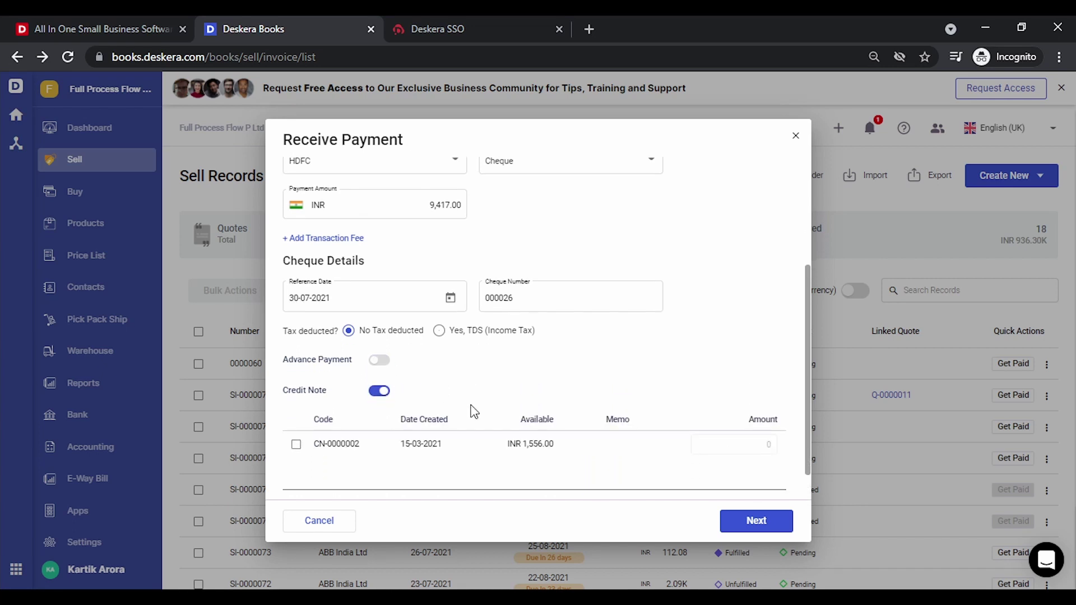
scroll(470, 412, "down", 1)
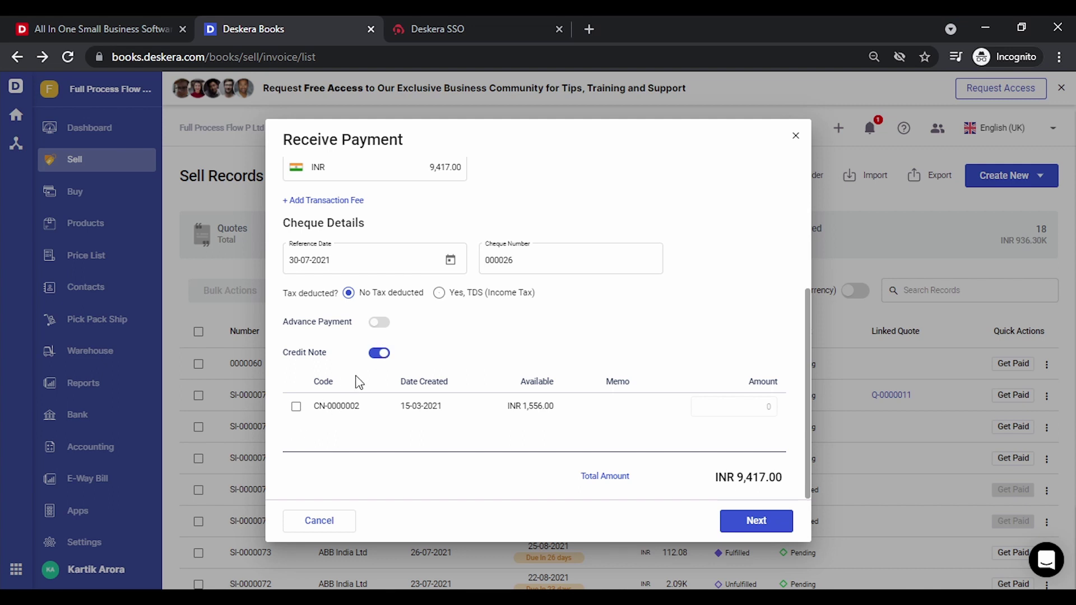
left_click(380, 352)
scroll(595, 323, "up", 3)
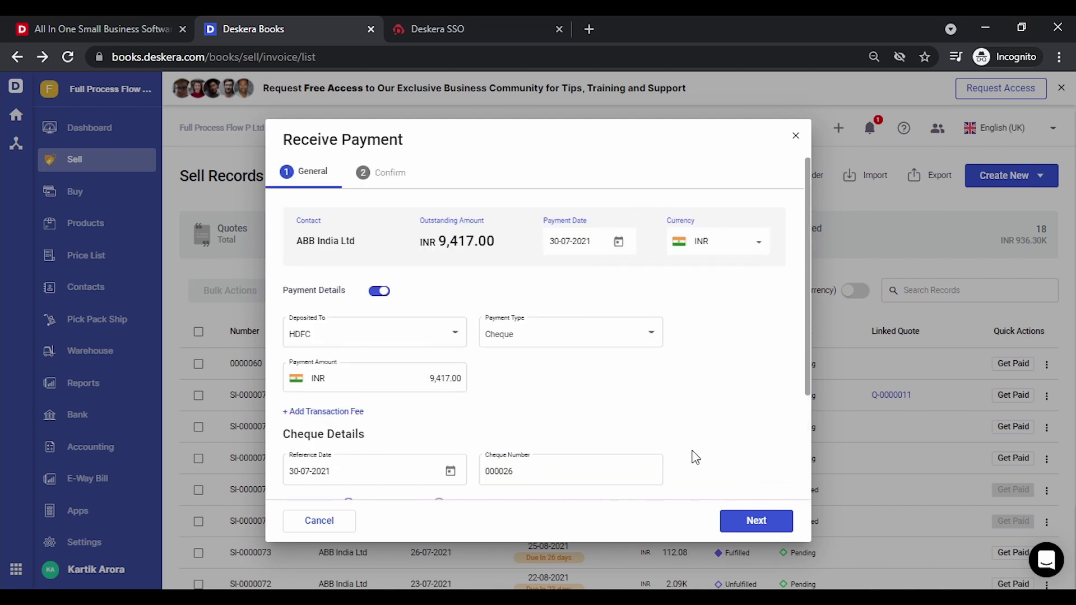
Step: Proceed to the payment confirmation and receive the ABB India Ltd cheque payment
left_click(741, 521)
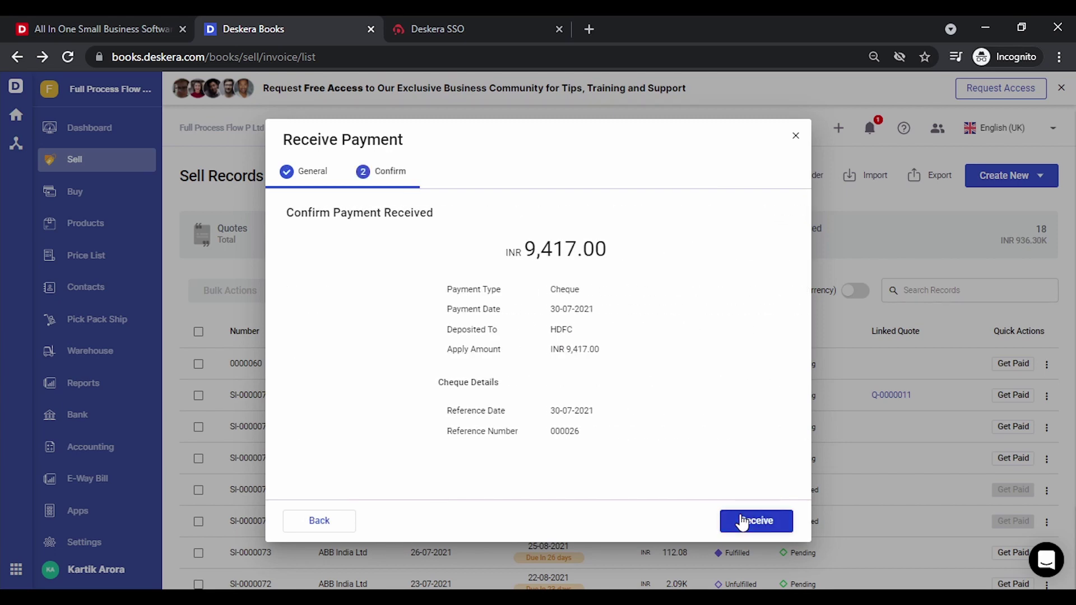
left_click(760, 521)
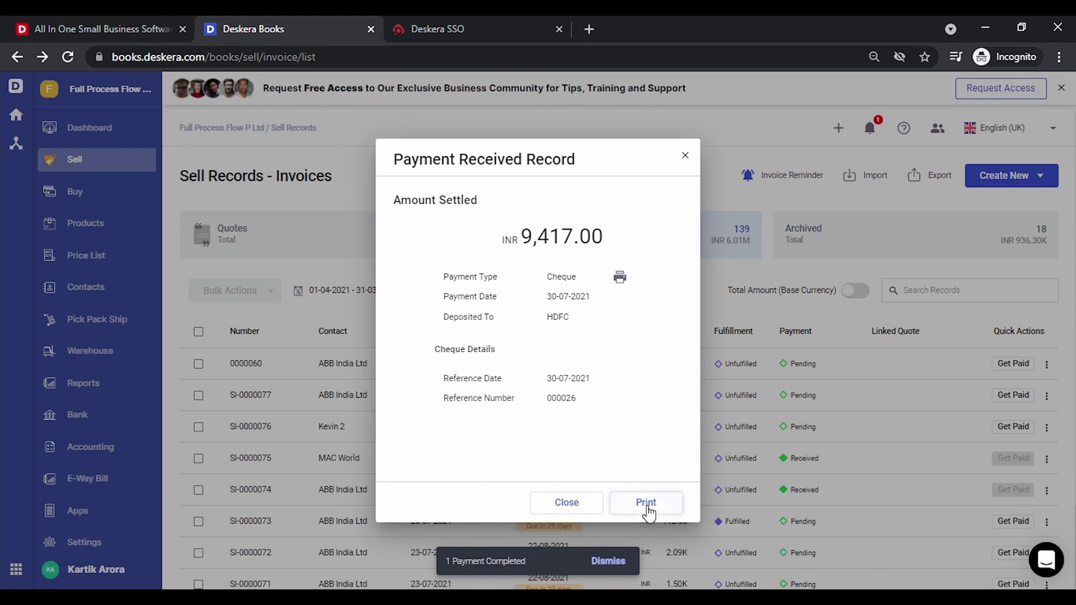
Step: Close the payment received record for the cheque and return to the dashboard
left_click(578, 502)
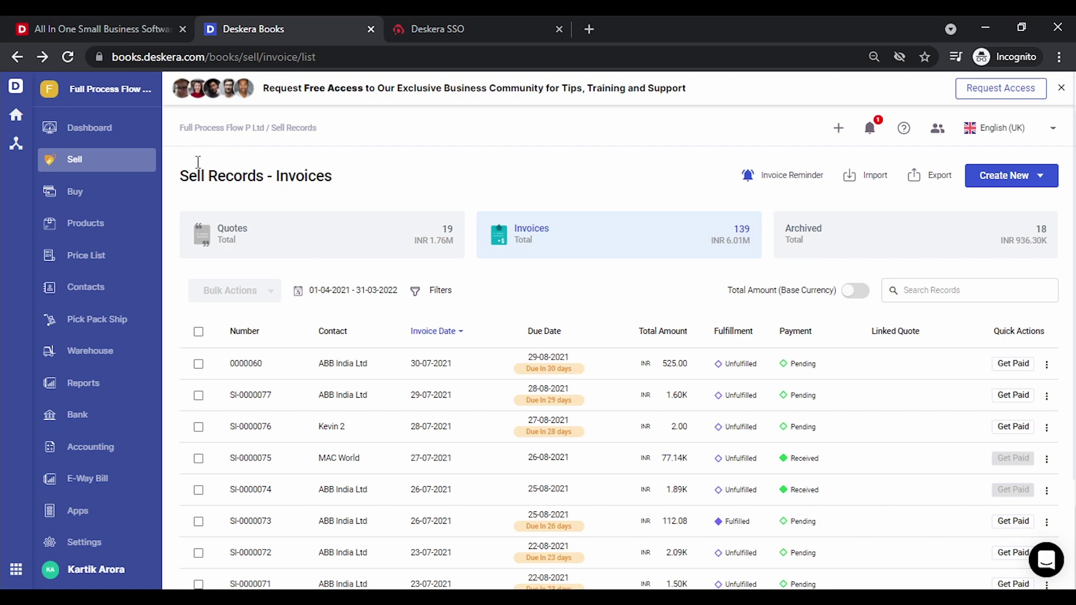
left_click(120, 128)
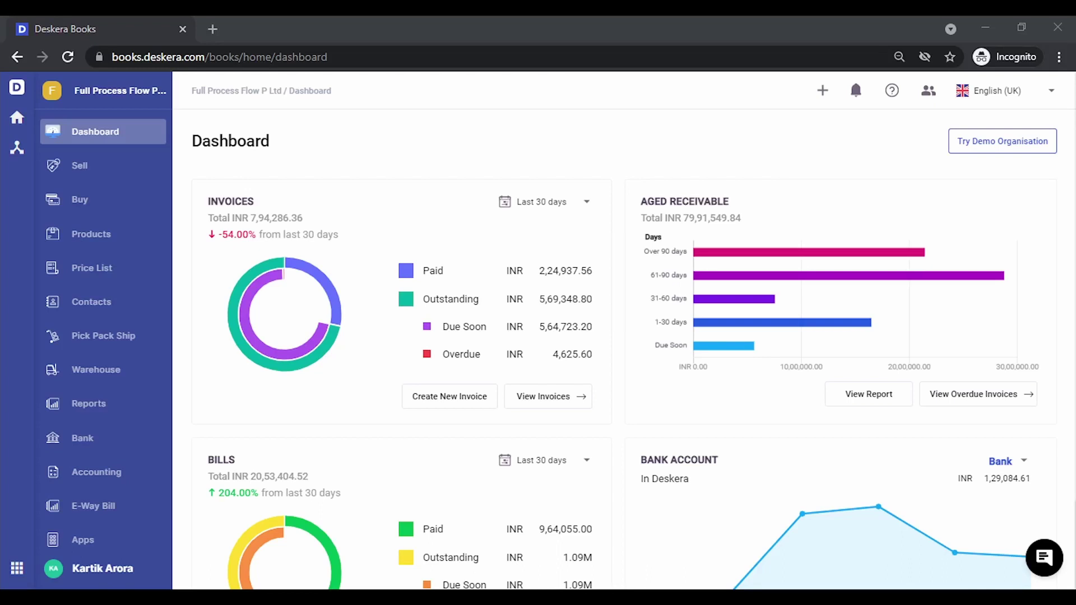
left_click(980, 436)
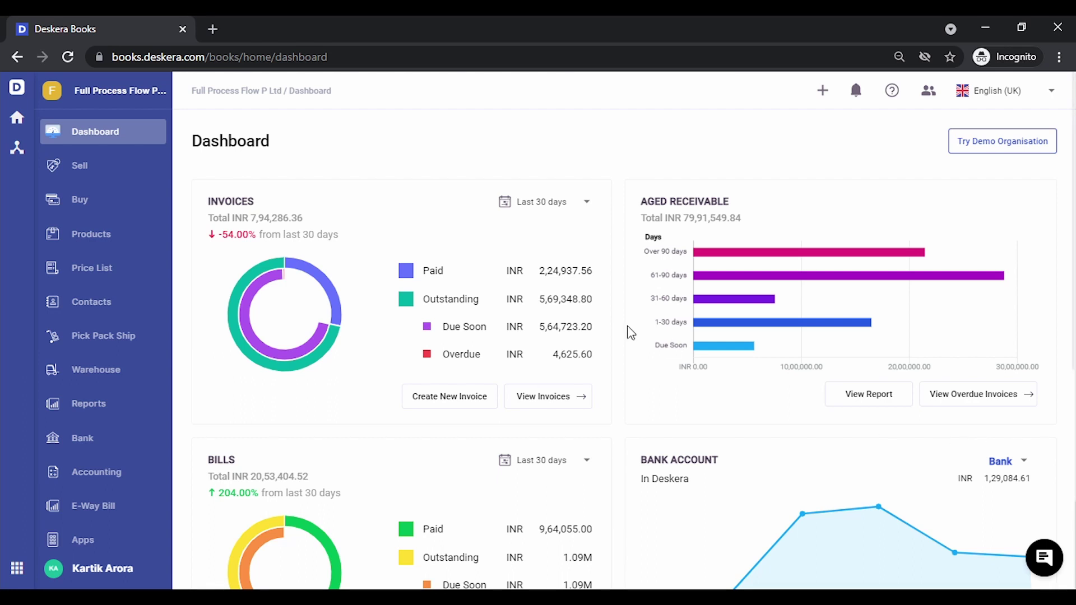
Step: Open the invoice reminder settings from the contacts list and enable invoice reminders
left_click(112, 307)
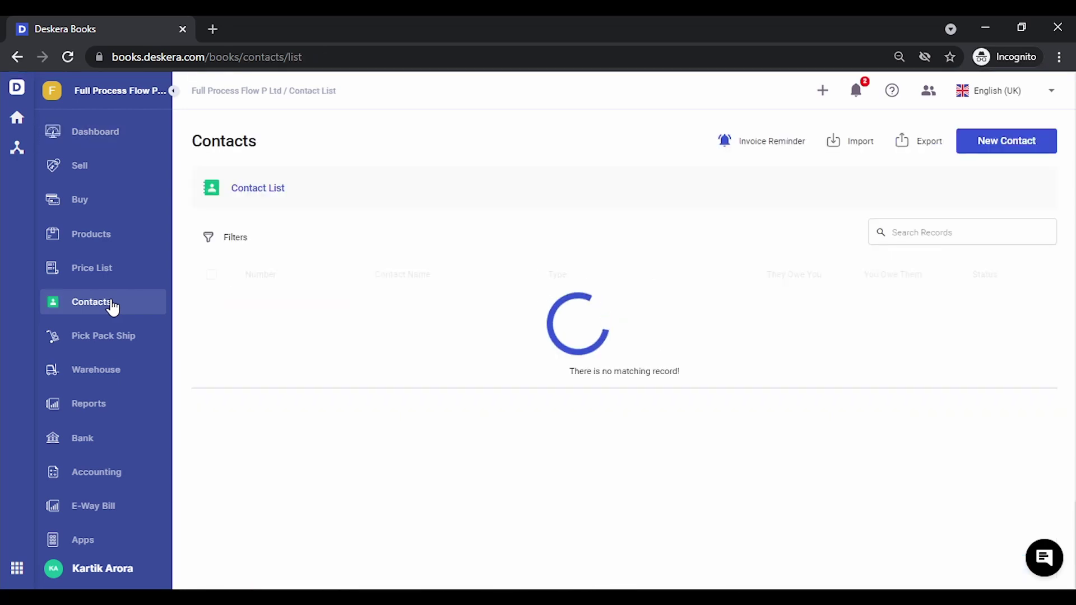
left_click(779, 147)
left_click(436, 171)
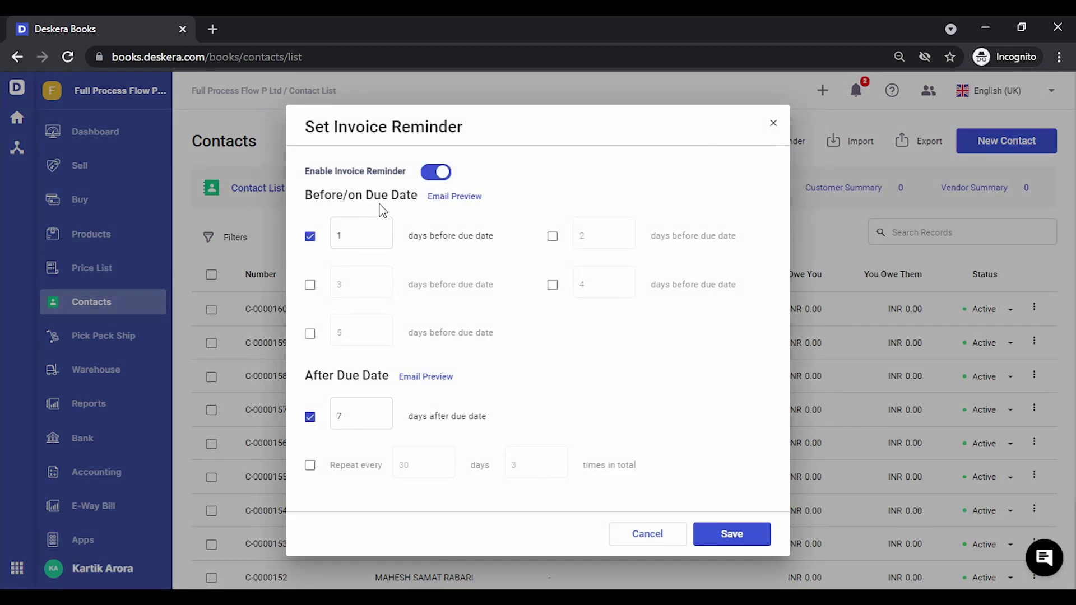
Step: Preview the before/on due date reminder email with its CC field, and leave the reminder settings without saving
left_click(461, 198)
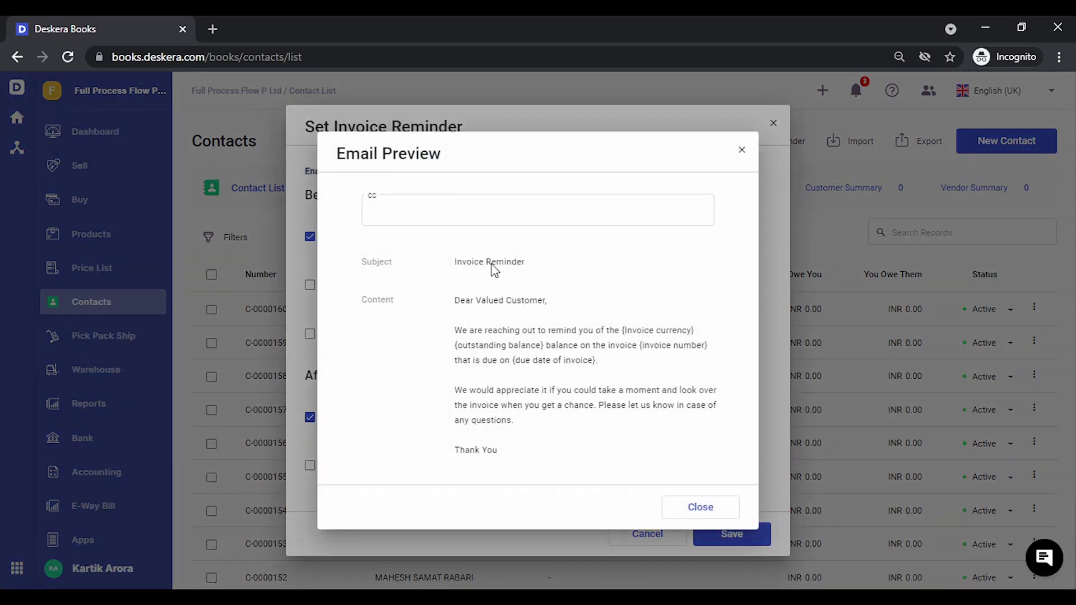
left_click(519, 214)
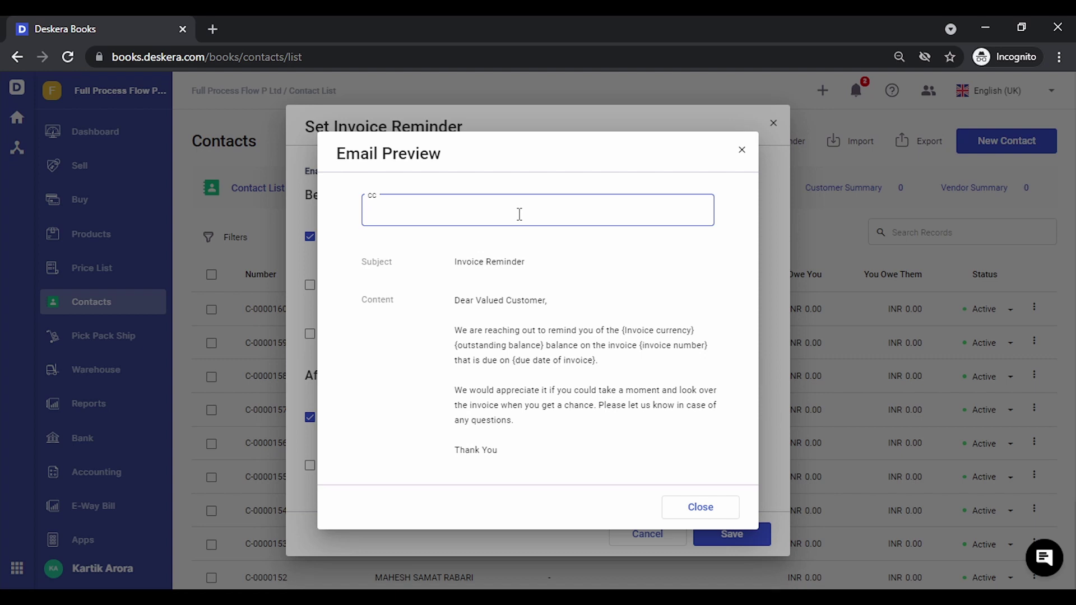
left_click(698, 507)
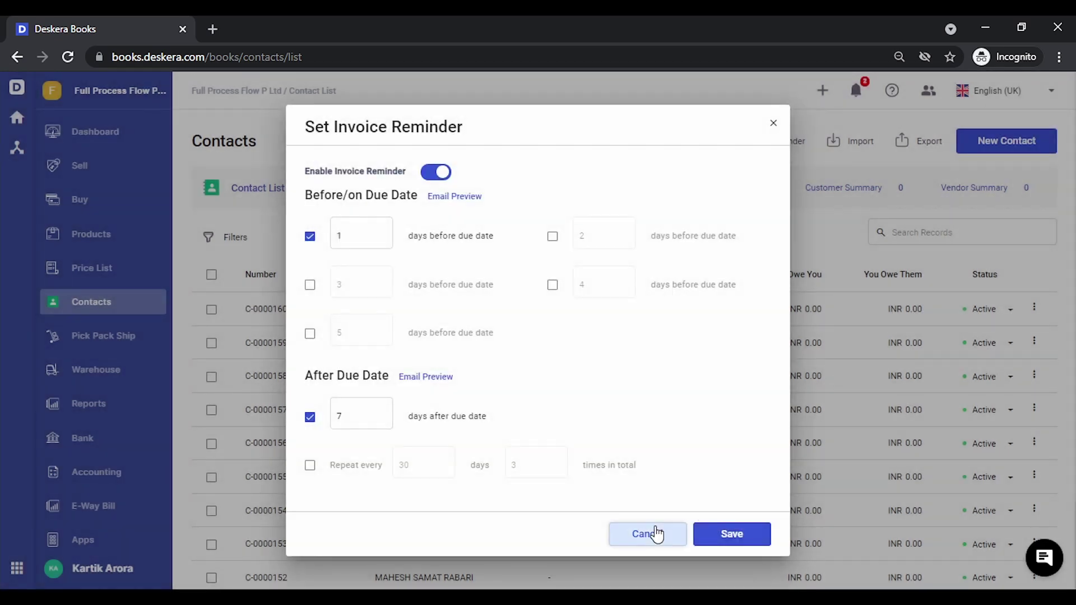
left_click(657, 534)
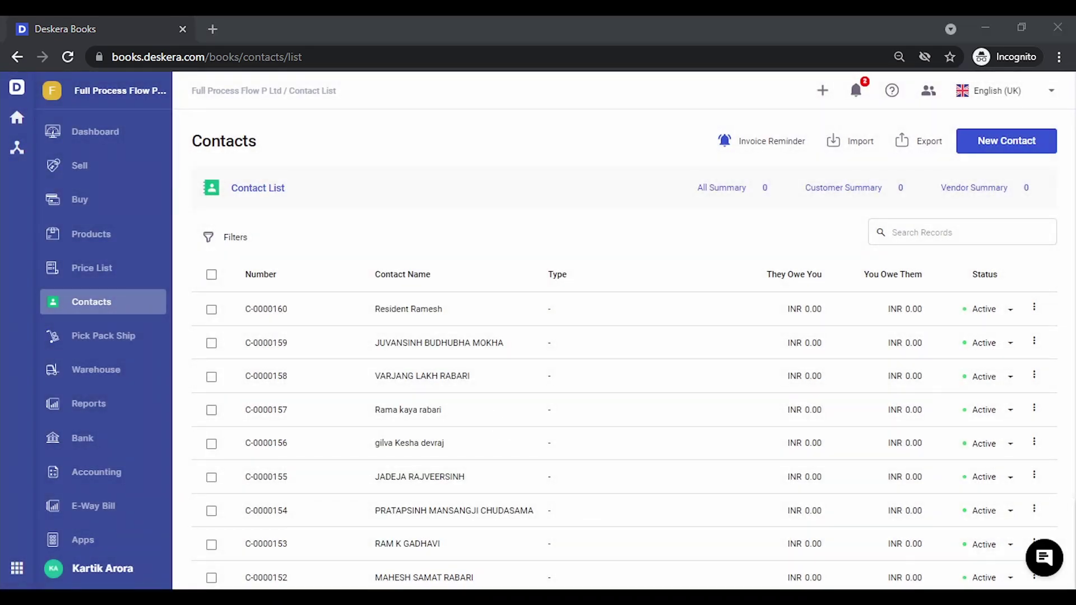